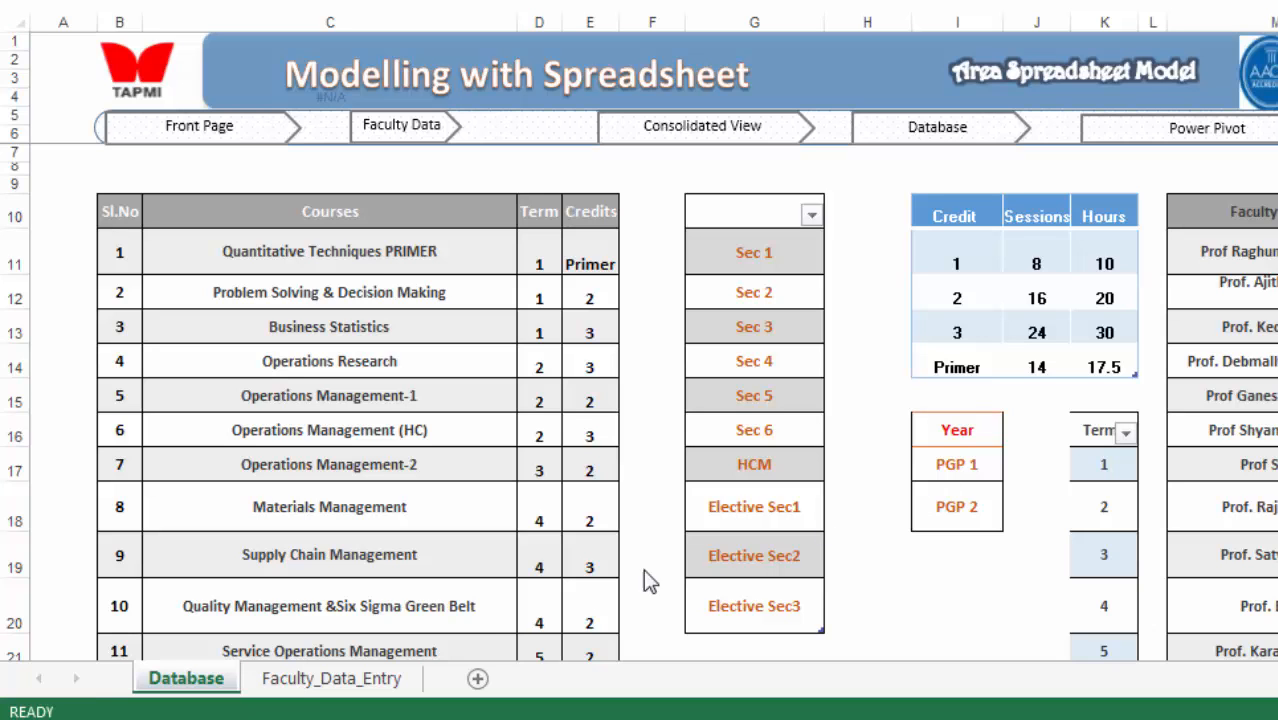
On the Faculty_Data_Entry sheet, set the data validation of cell B4 under Faculty Allotted to allow a list.
{"action": "left_click", "coordinate": [313, 685]}
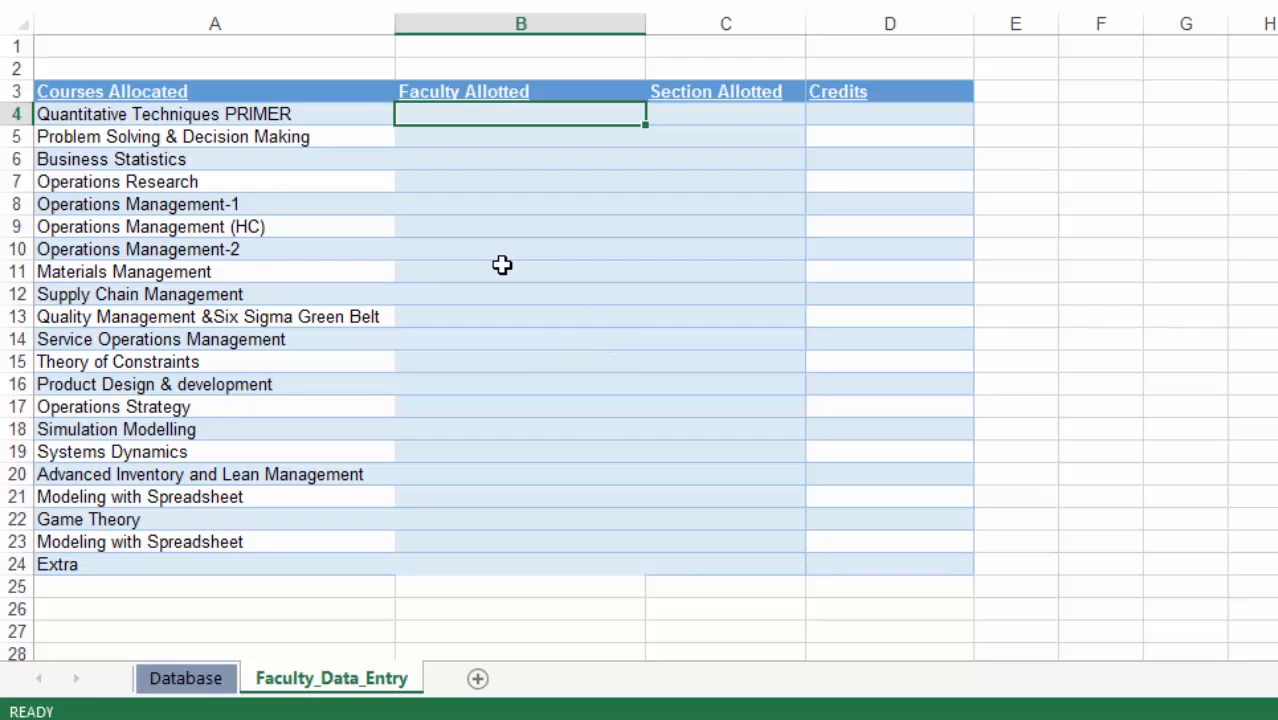
{"action": "left_click", "coordinate": [339, 51]}
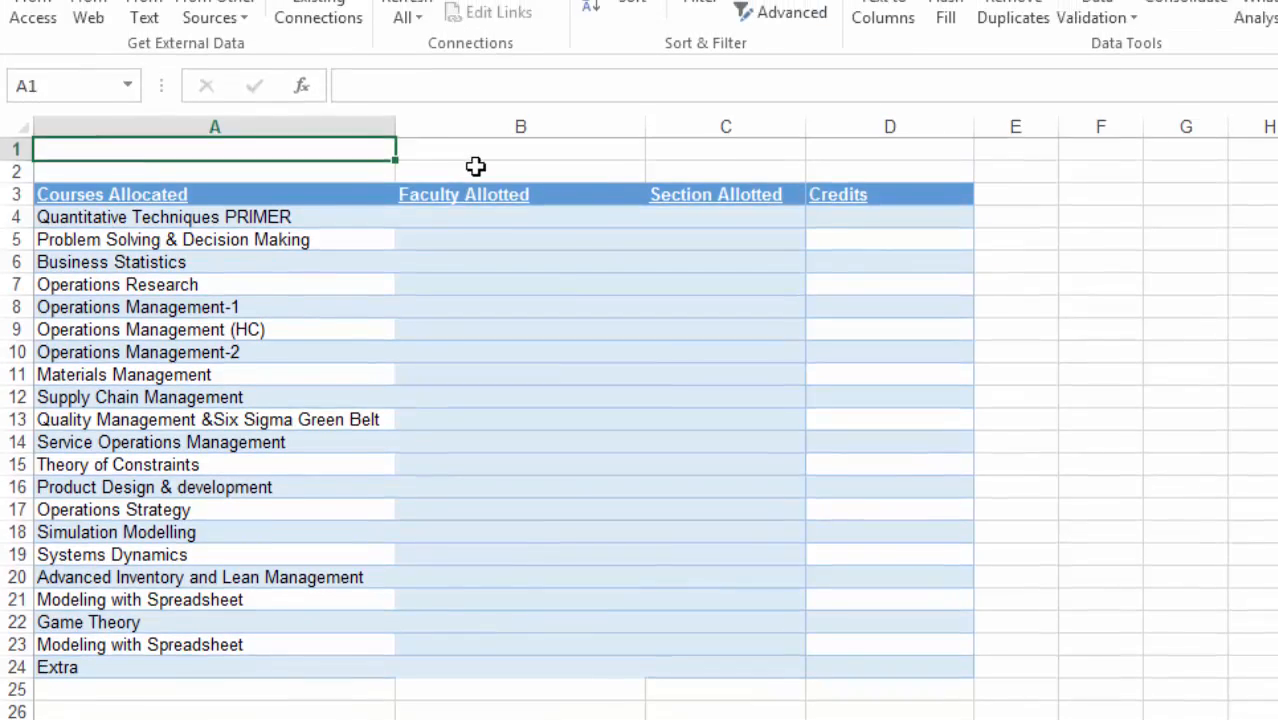
{"action": "left_click", "coordinate": [573, 118]}
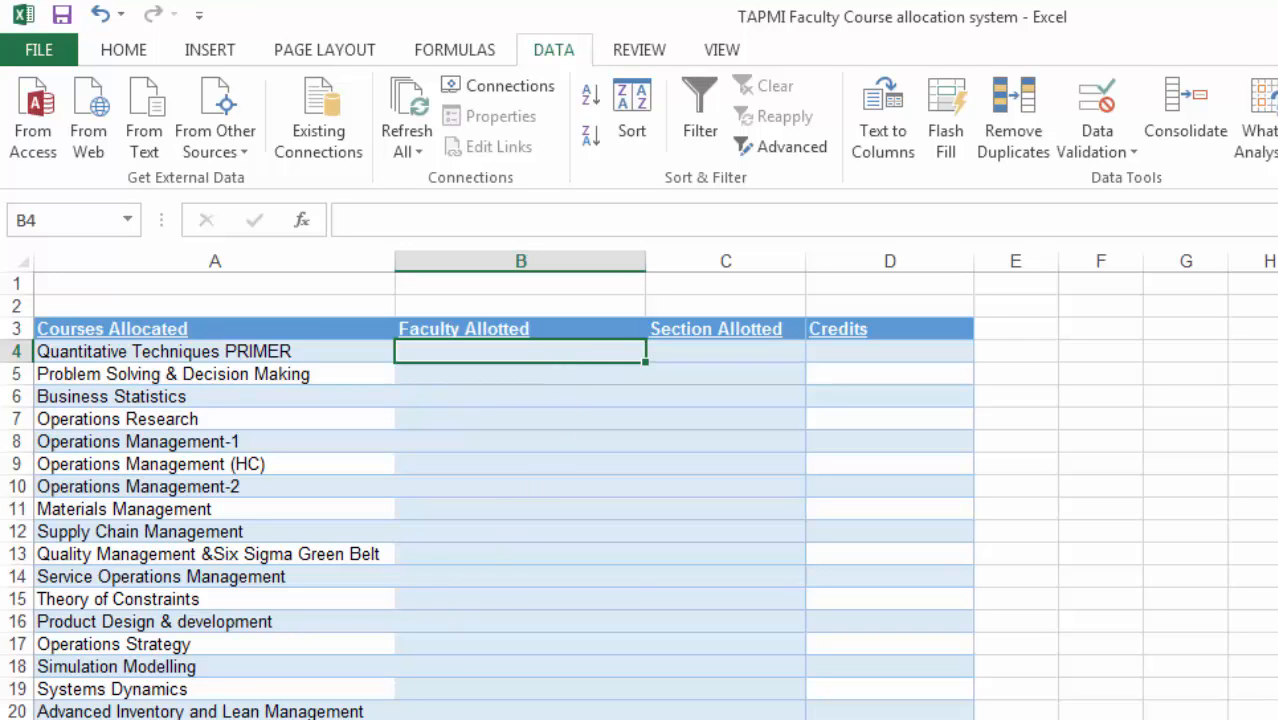
{"action": "key", "text": "ctrl+Page_Up"}
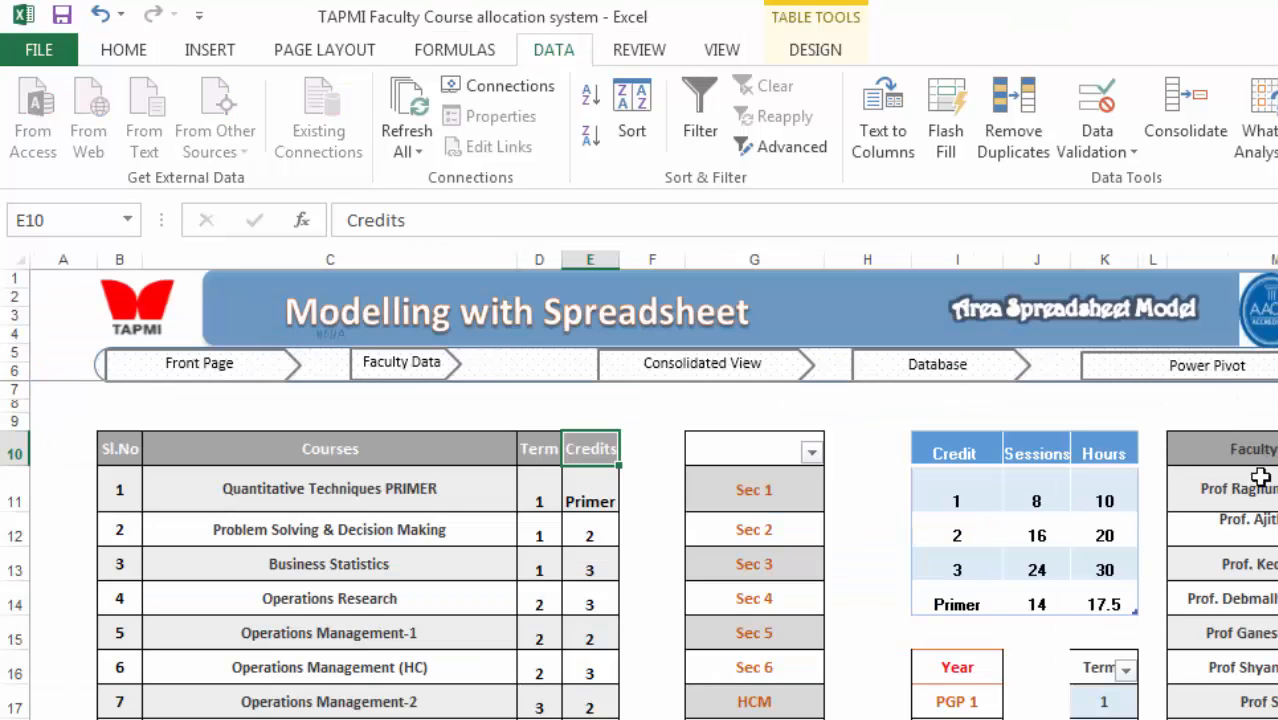
{"action": "scroll", "coordinate": [640, 550], "scroll_direction": "down", "scroll_amount": 1}
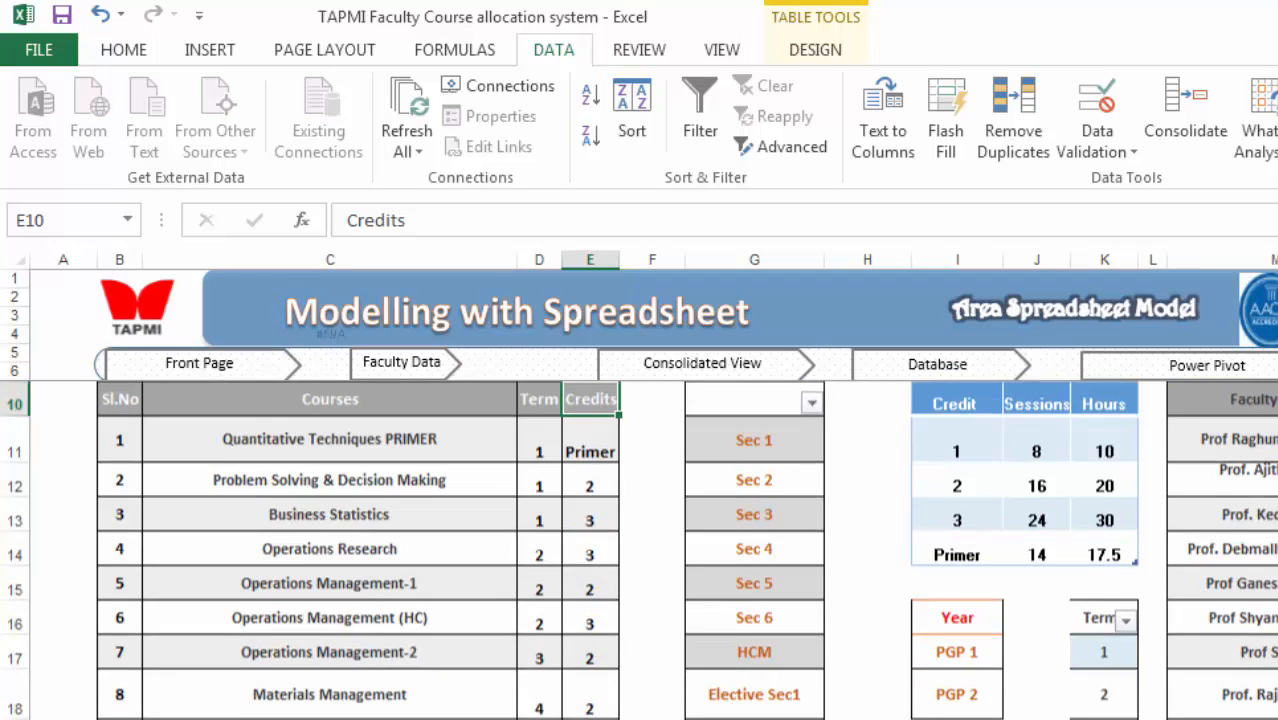
{"action": "key", "text": "ctrl+Page_Down"}
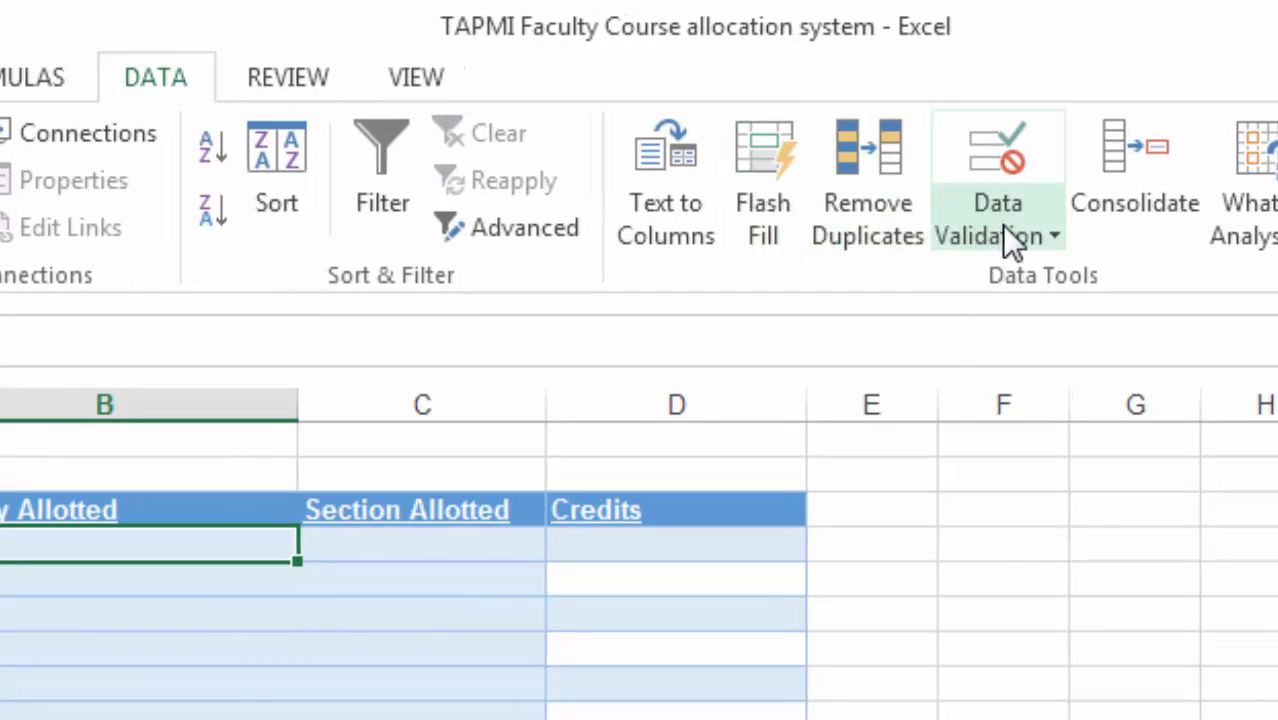
{"action": "left_click", "coordinate": [1001, 224]}
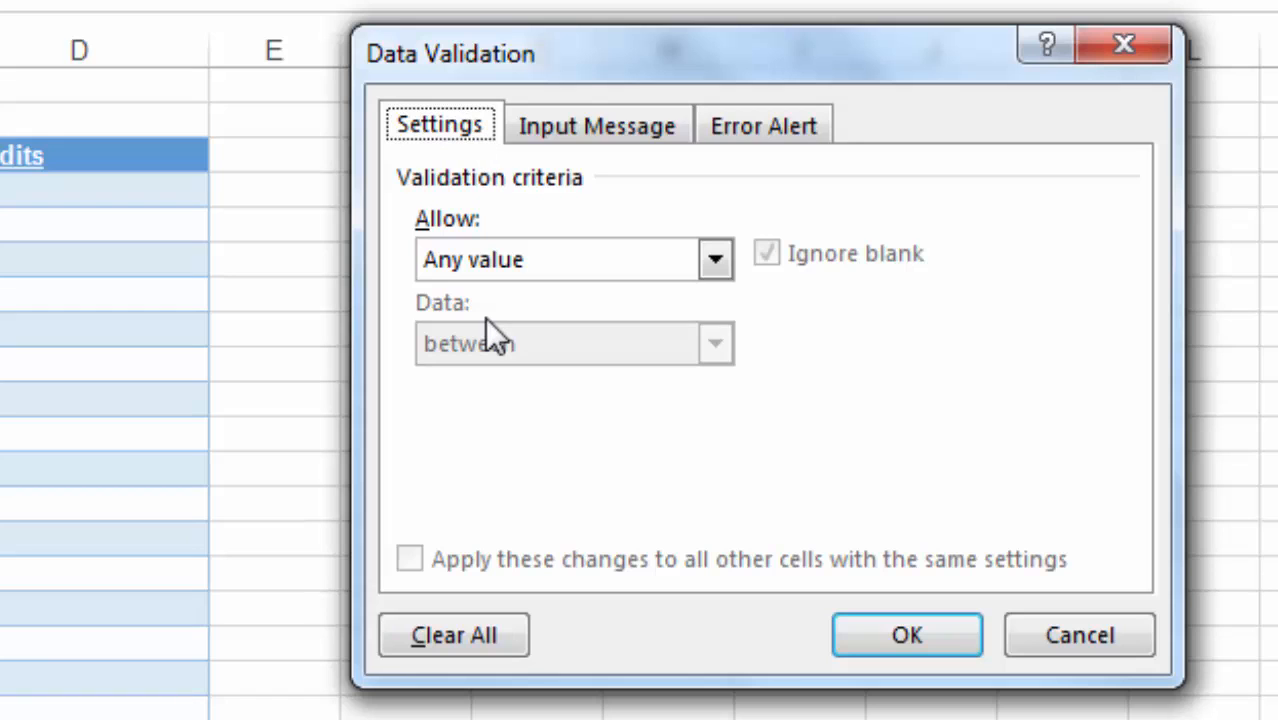
{"action": "left_click", "coordinate": [716, 260]}
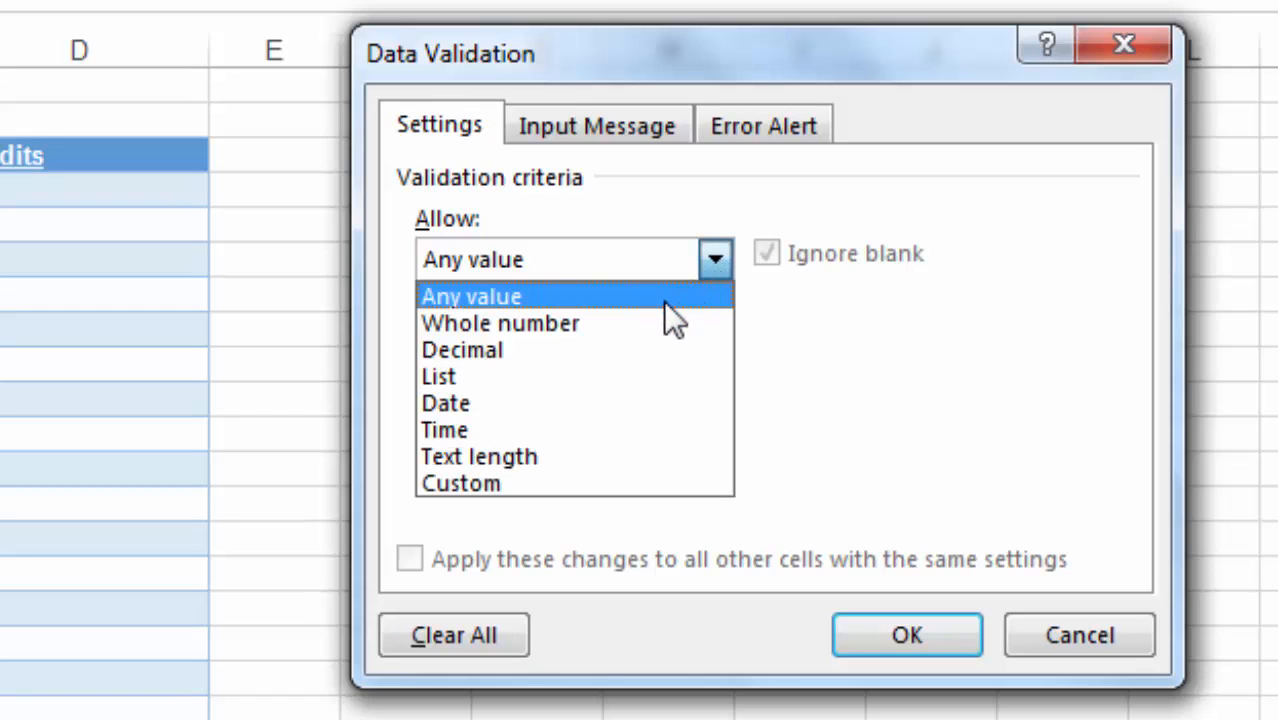
{"action": "left_click", "coordinate": [604, 374]}
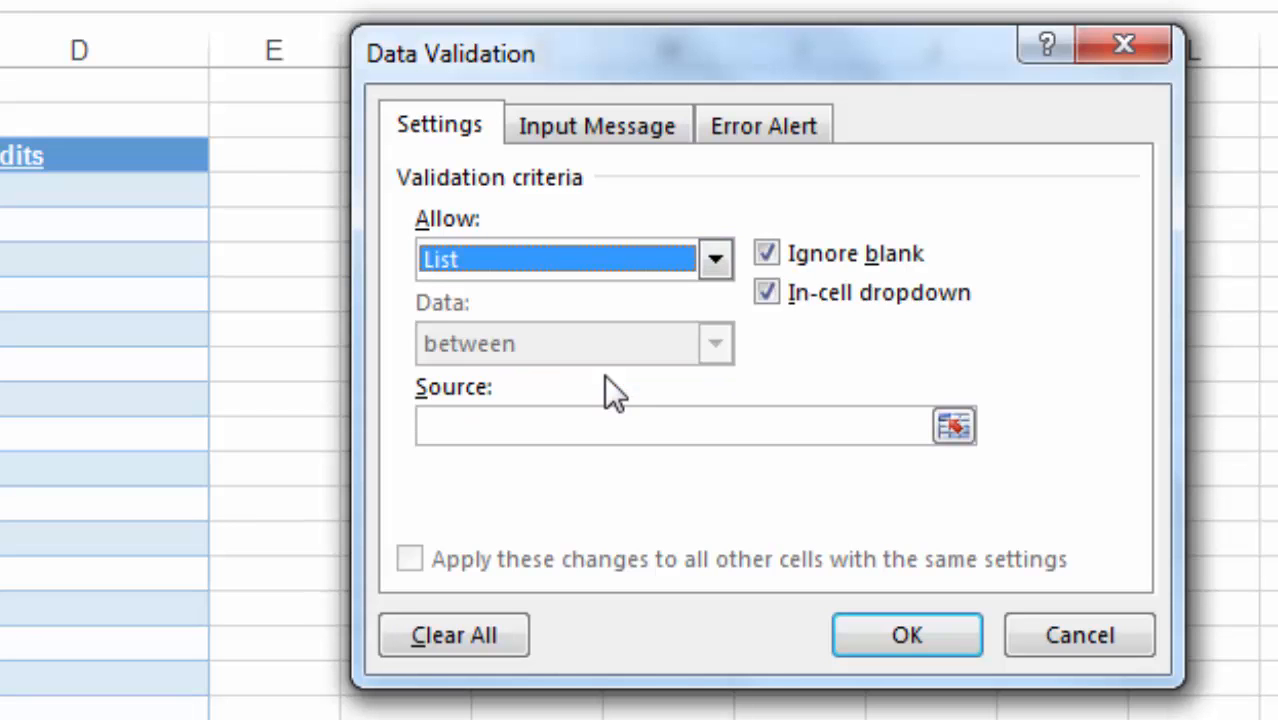
Use the faculty names in =Database!$M$11:$M$23 as the validation list source and apply the rule to B4.
{"action": "left_click", "coordinate": [585, 422]}
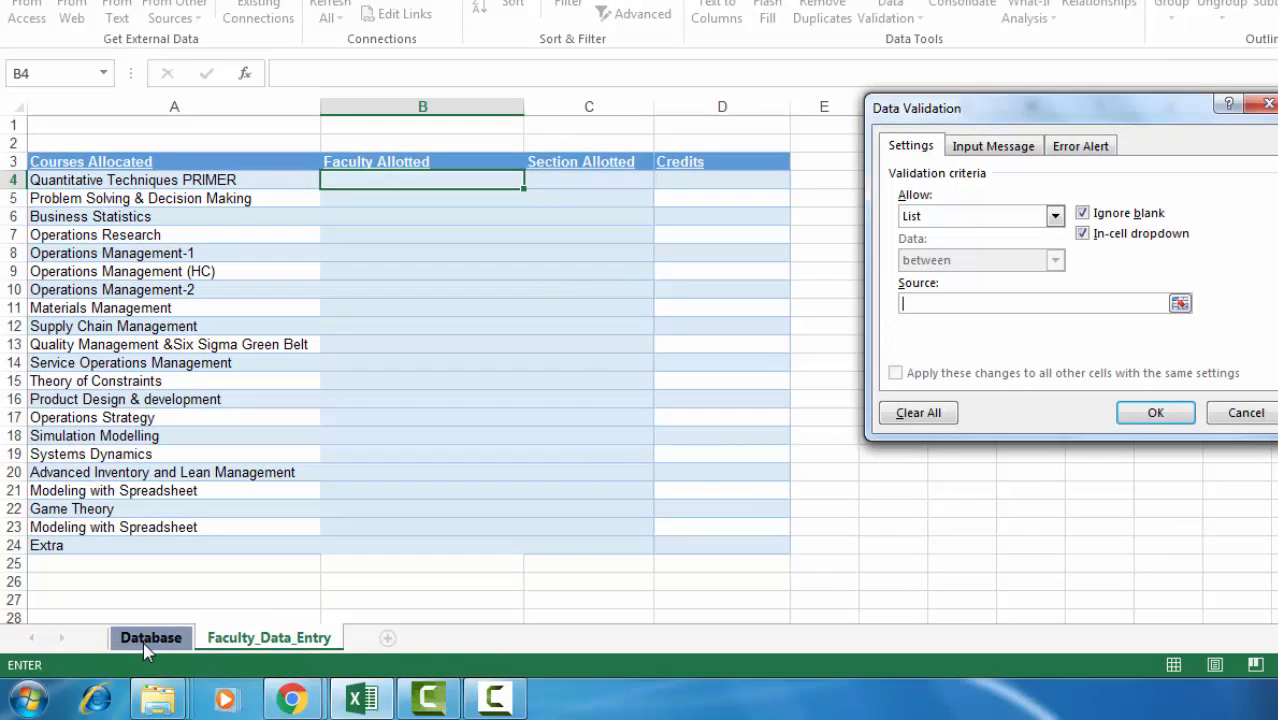
{"action": "left_click", "coordinate": [66, 673]}
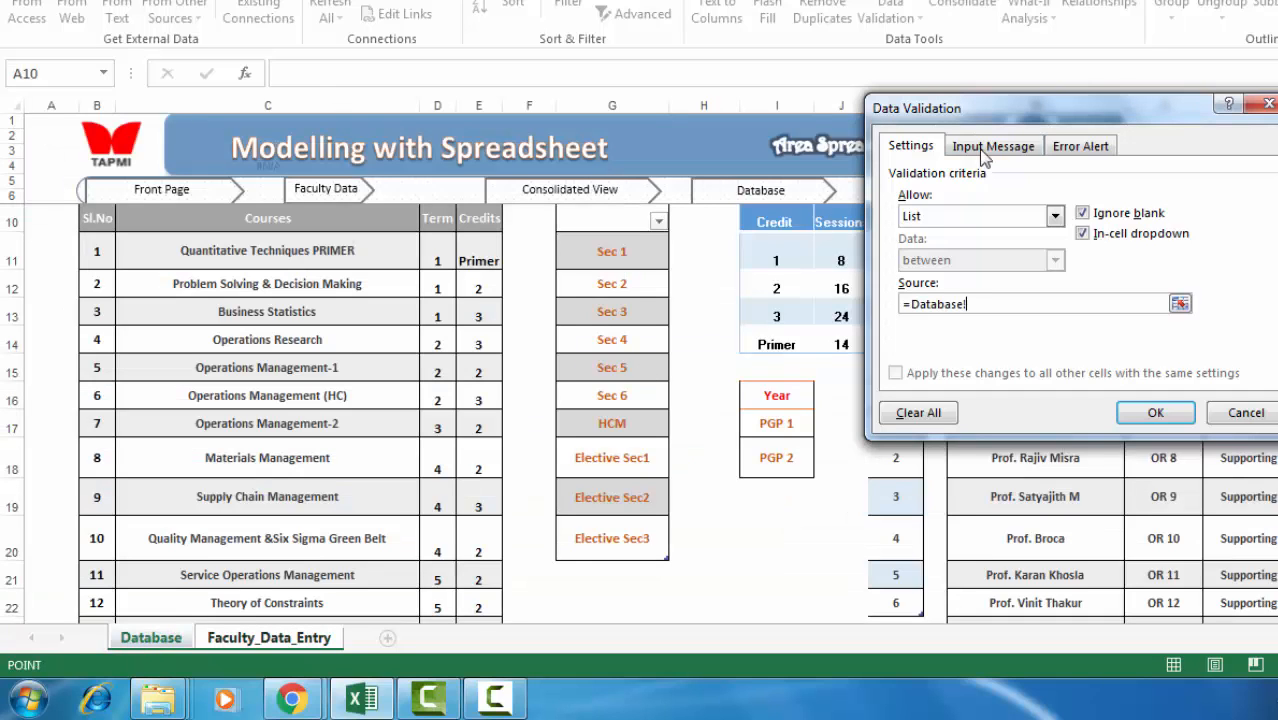
{"action": "left_click_drag", "start_coordinate": [1020, 118], "coordinate": [568, 125]}
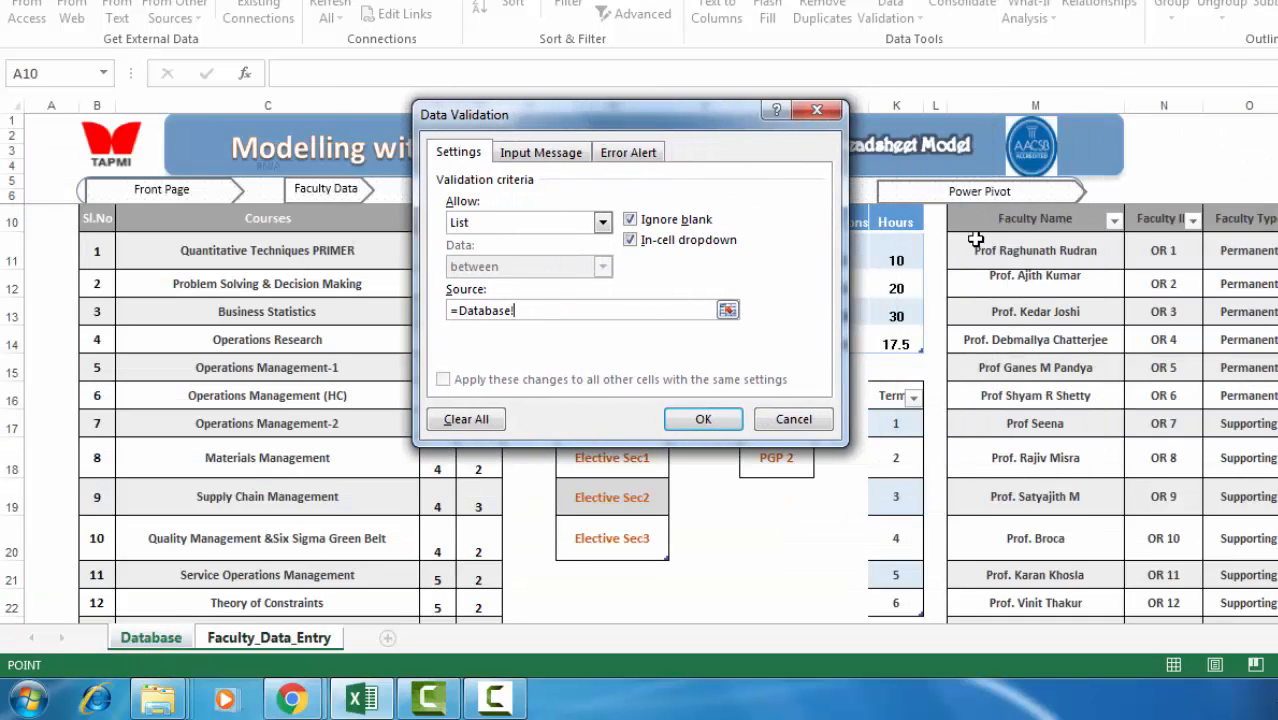
{"action": "left_click", "coordinate": [1004, 252]}
{"action": "left_click_drag", "start_coordinate": [1004, 252], "coordinate": [964, 551]}
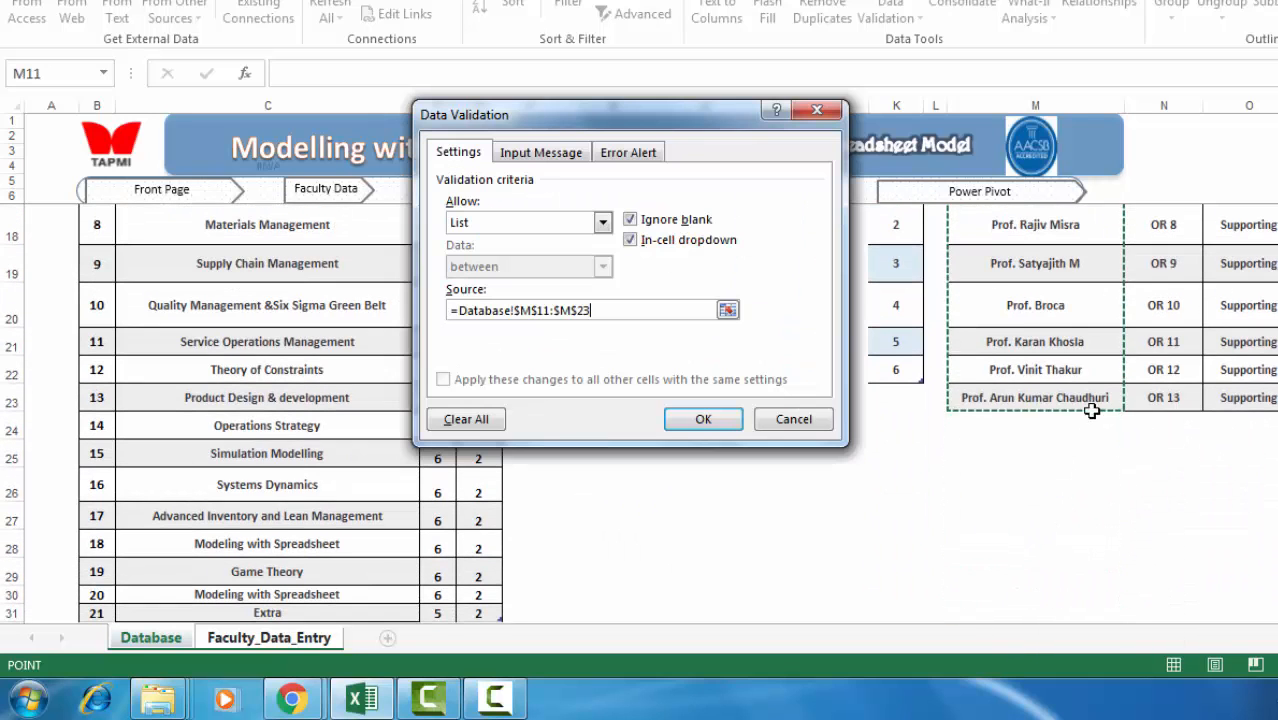
{"action": "left_click", "coordinate": [719, 426]}
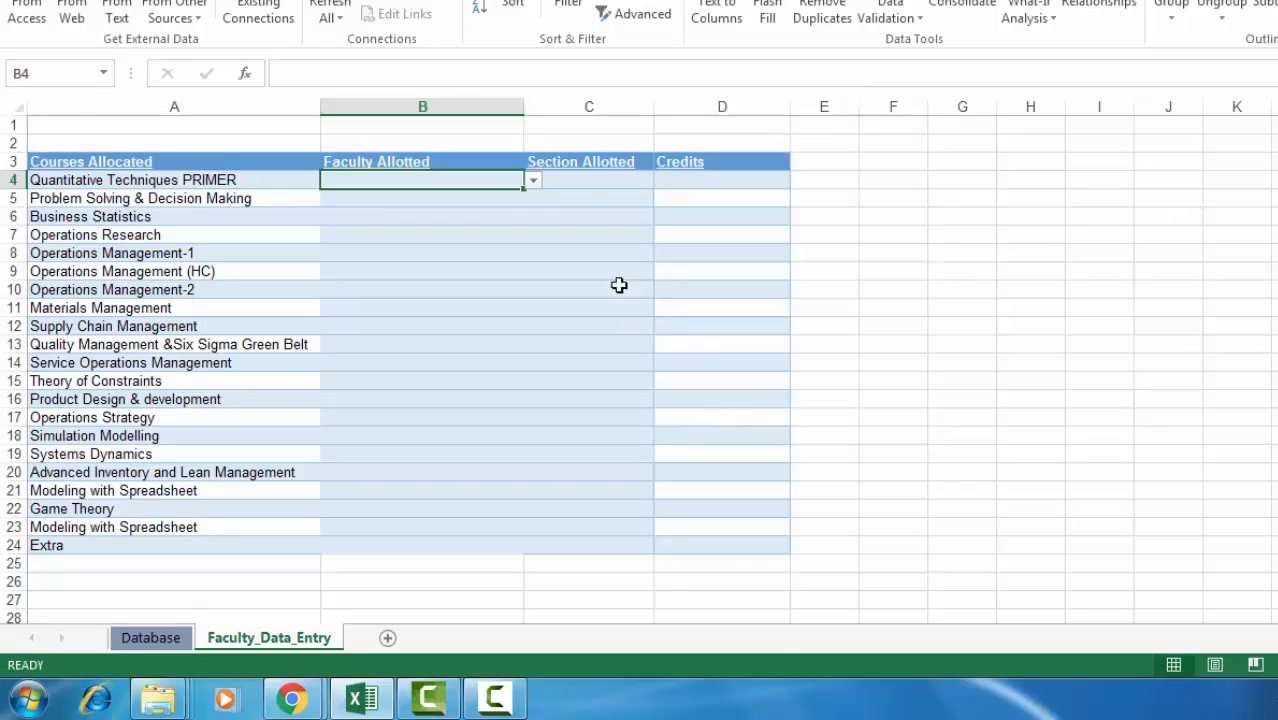
Choose the first listed faculty member for Quantitative Techniques PRIMER in B4 and fill the cell down the Faculty Allotted column to row 24.
{"action": "left_click", "coordinate": [536, 184]}
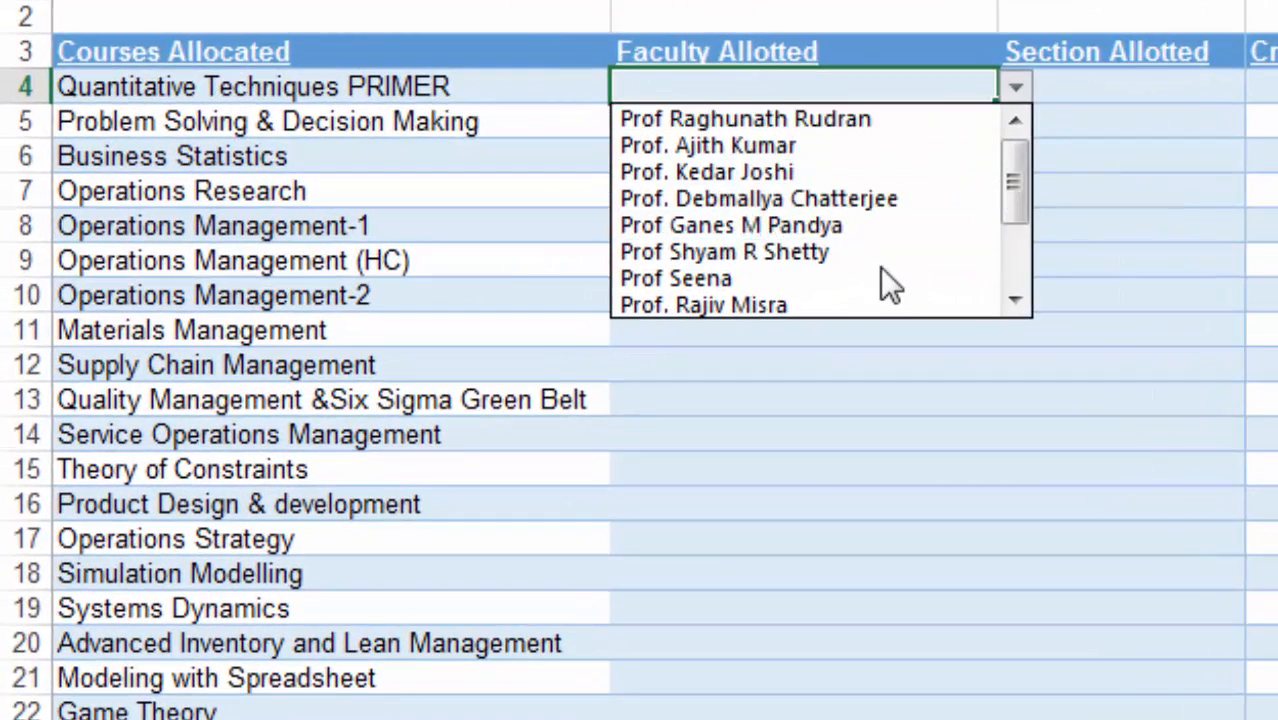
{"action": "left_click_drag", "start_coordinate": [1014, 183], "coordinate": [1024, 132]}
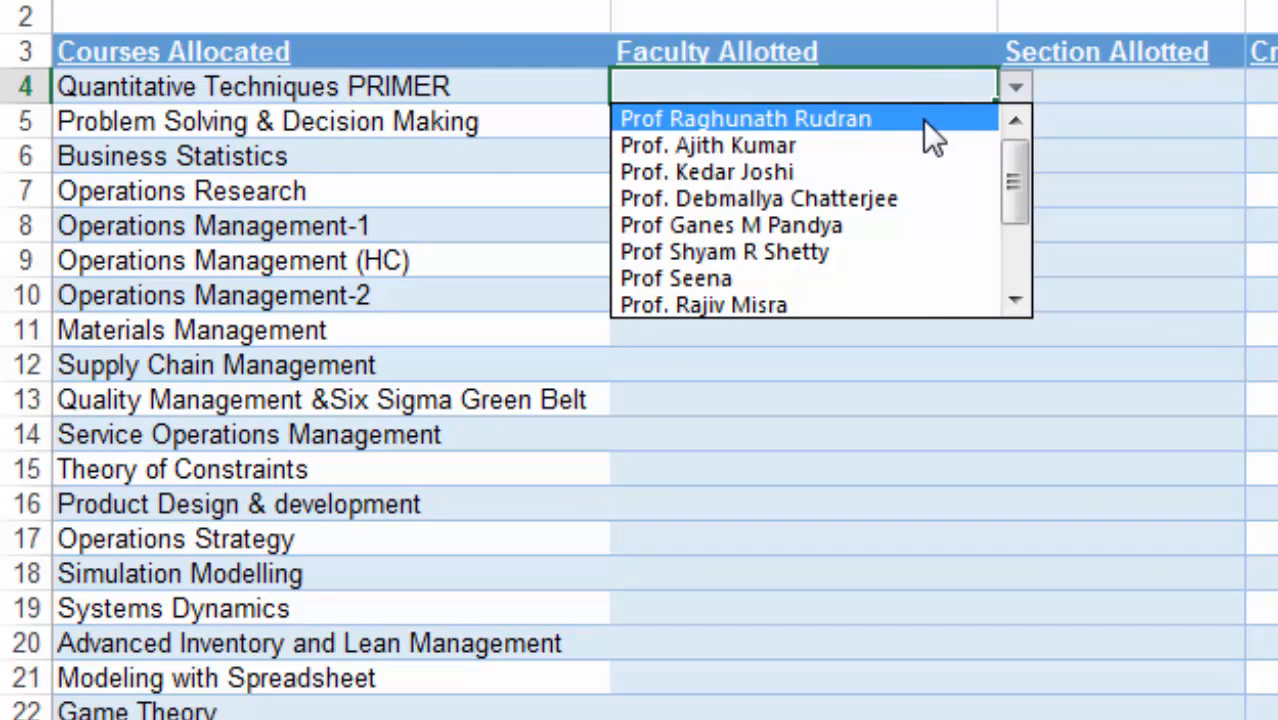
{"action": "left_click", "coordinate": [869, 118]}
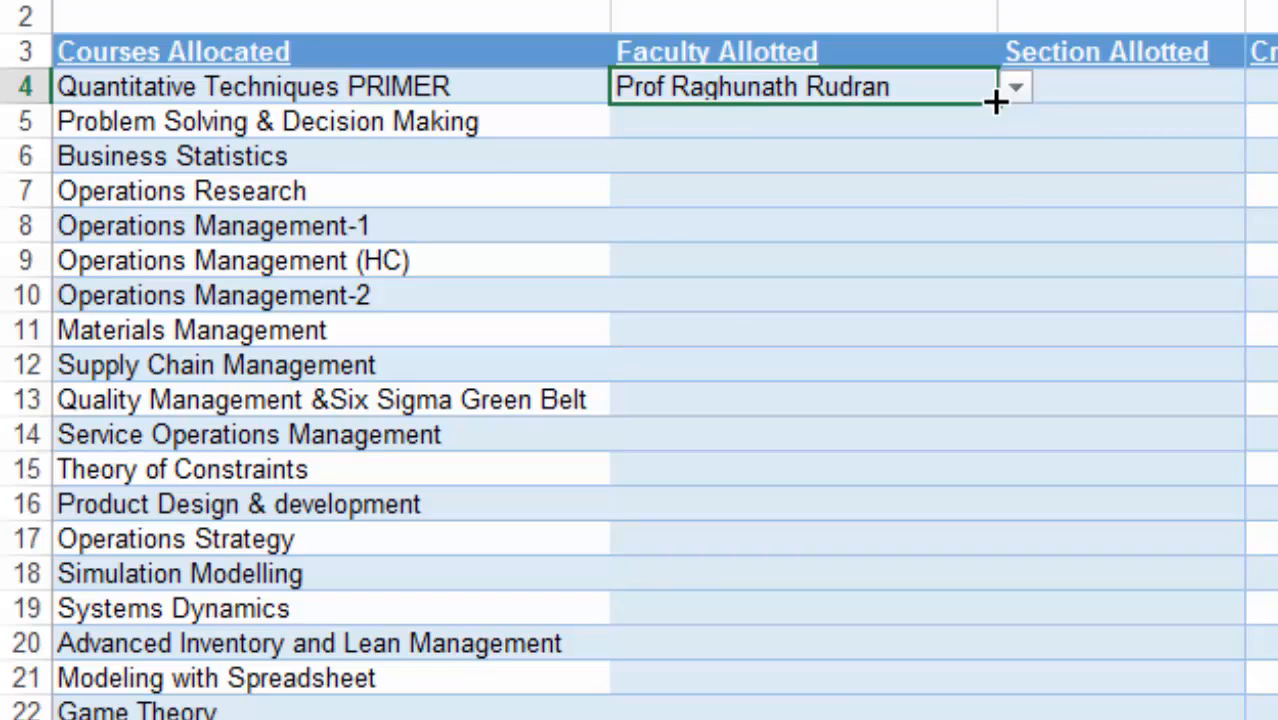
{"action": "left_click_drag", "start_coordinate": [995, 100], "coordinate": [998, 718]}
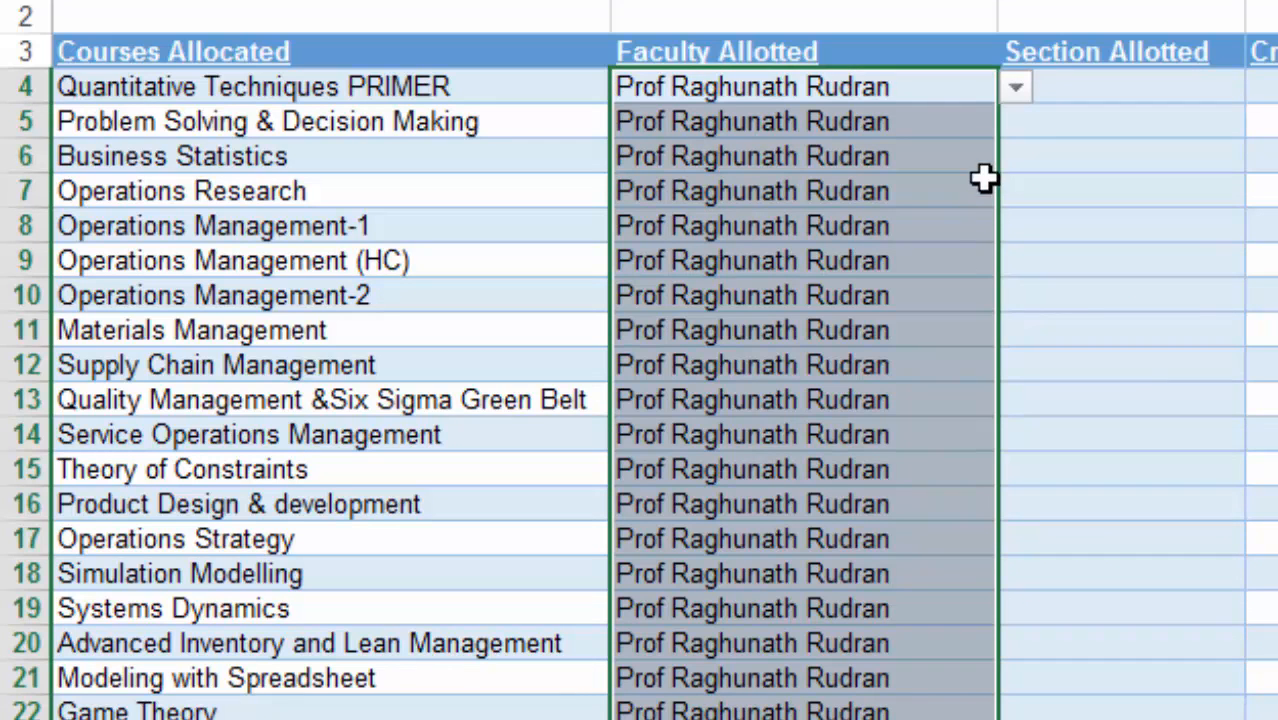
Change the faculty allotted to Problem Solving & Decision Making in B5 to the third name in the list.
{"action": "left_click", "coordinate": [1005, 120]}
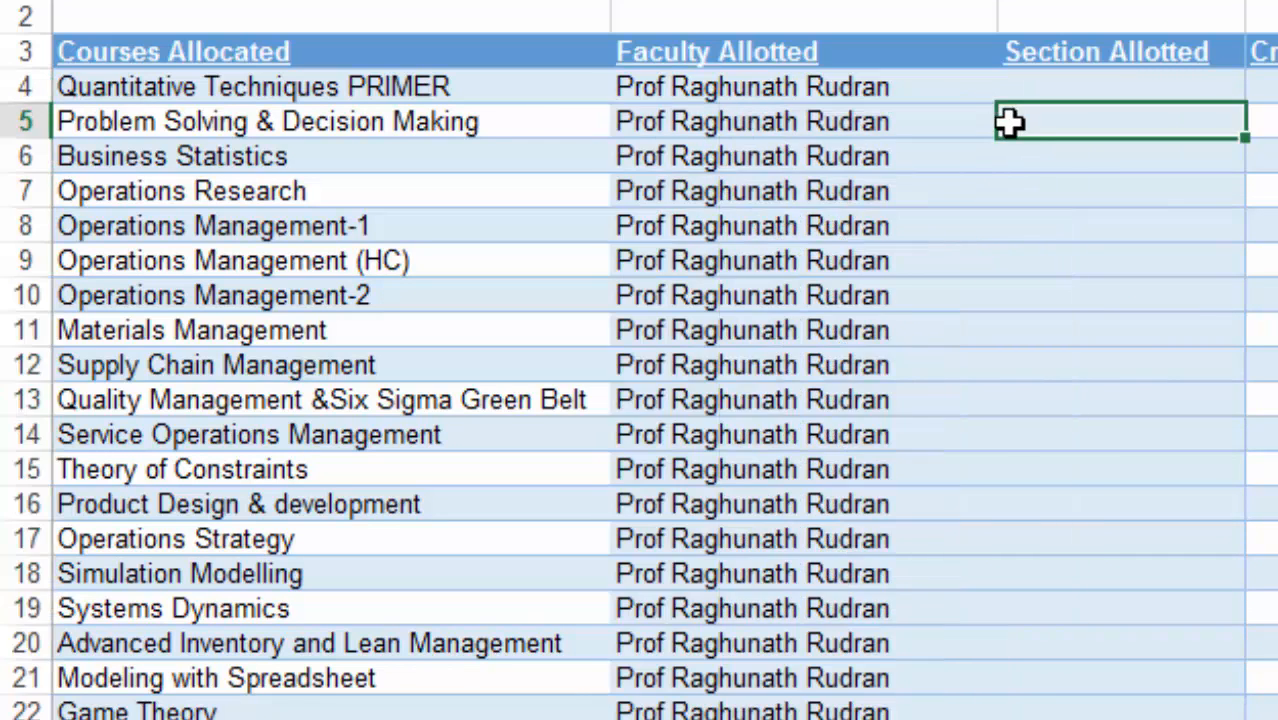
{"action": "left_click", "coordinate": [948, 121]}
{"action": "left_click", "coordinate": [1010, 124]}
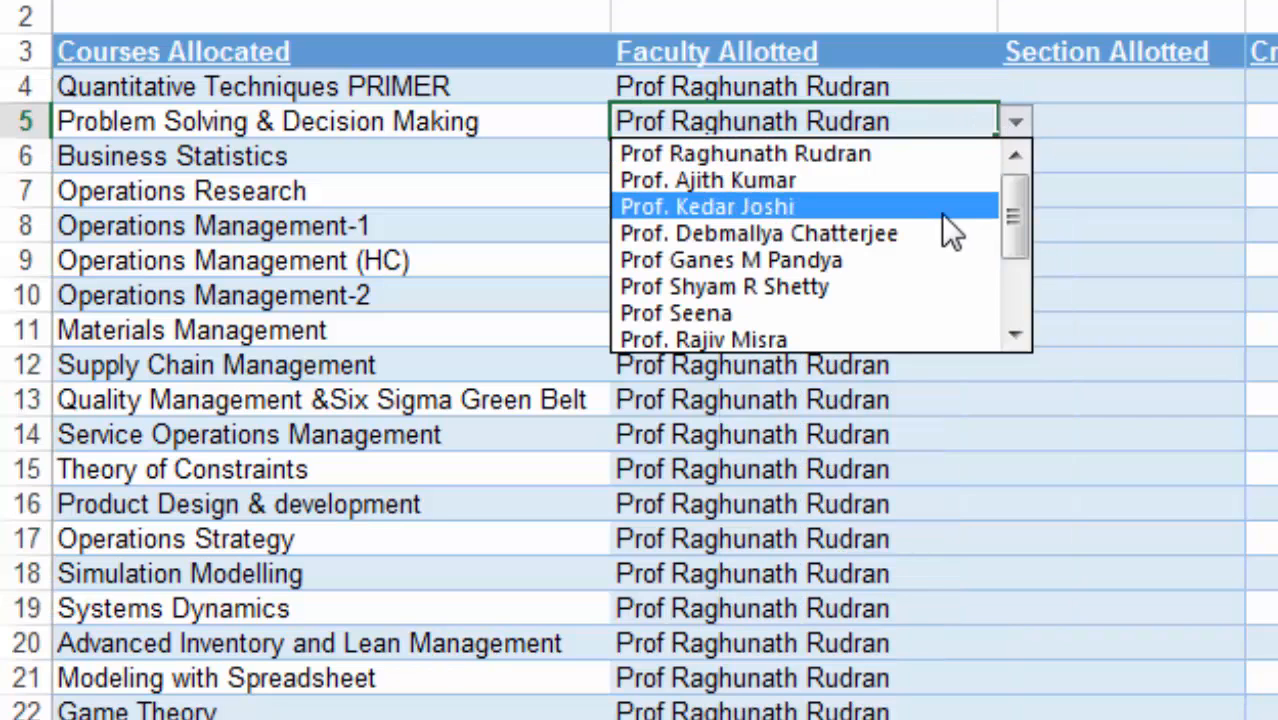
{"action": "left_click", "coordinate": [941, 210]}
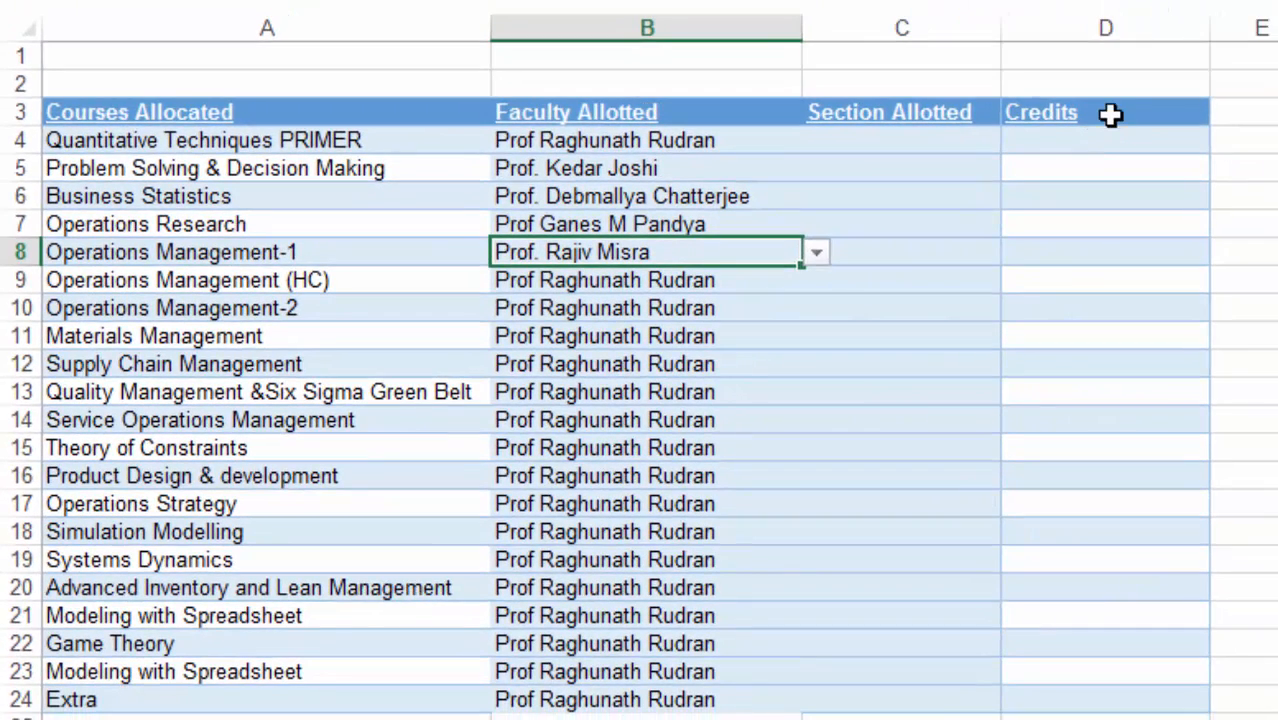
Examine the credits given for each course in the Database sheet's course table, as the source for the empty Credits column.
{"action": "left_click", "coordinate": [1110, 115]}
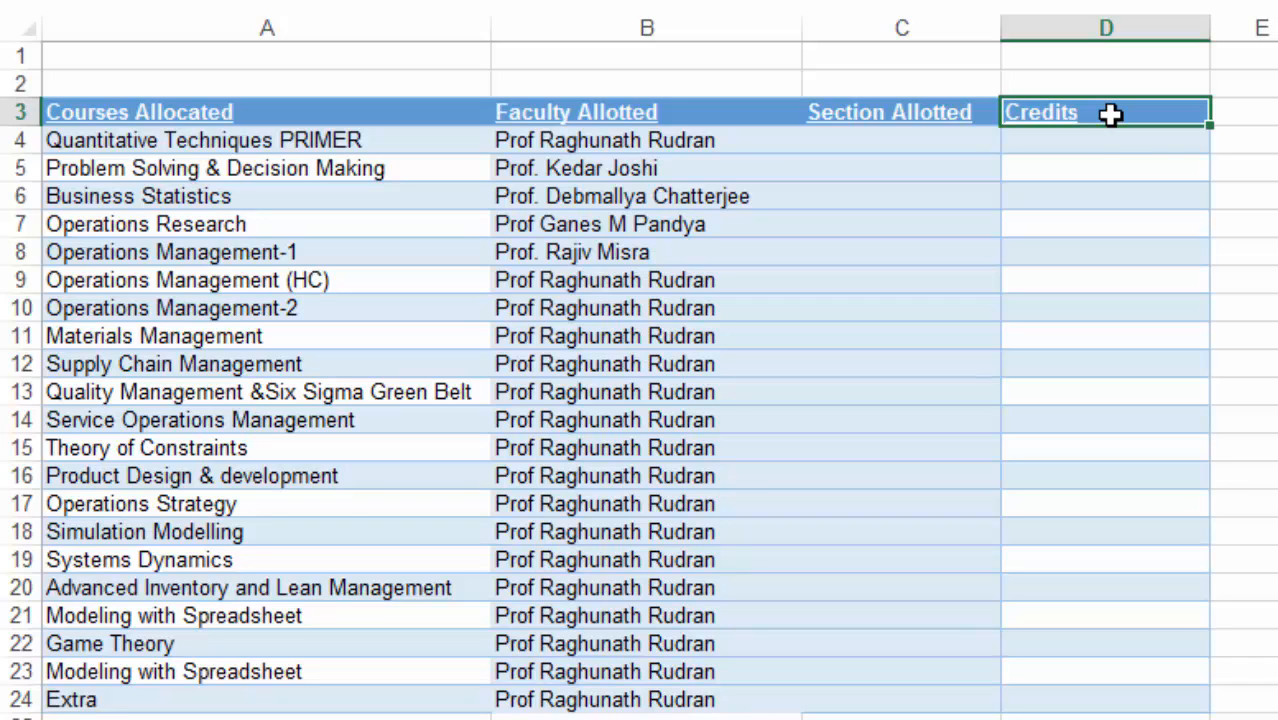
{"action": "left_click", "coordinate": [1098, 139]}
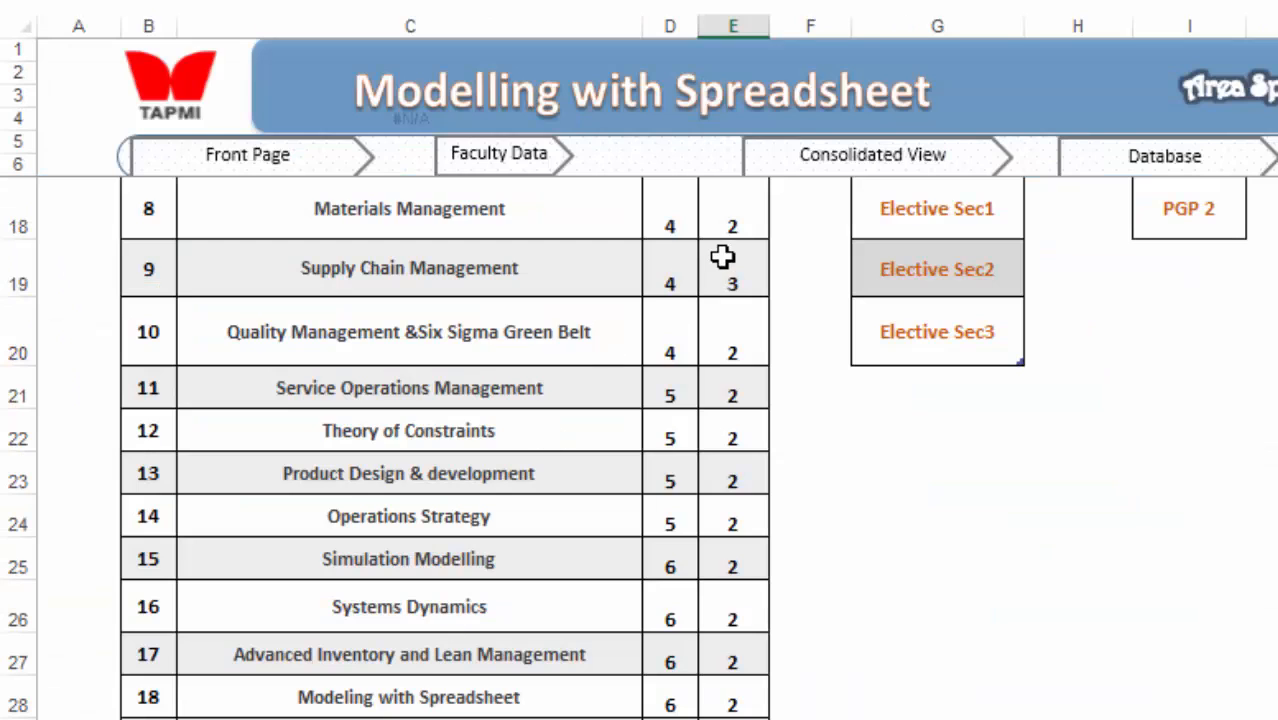
{"action": "scroll", "coordinate": [725, 254], "scroll_direction": "up", "scroll_amount": 3}
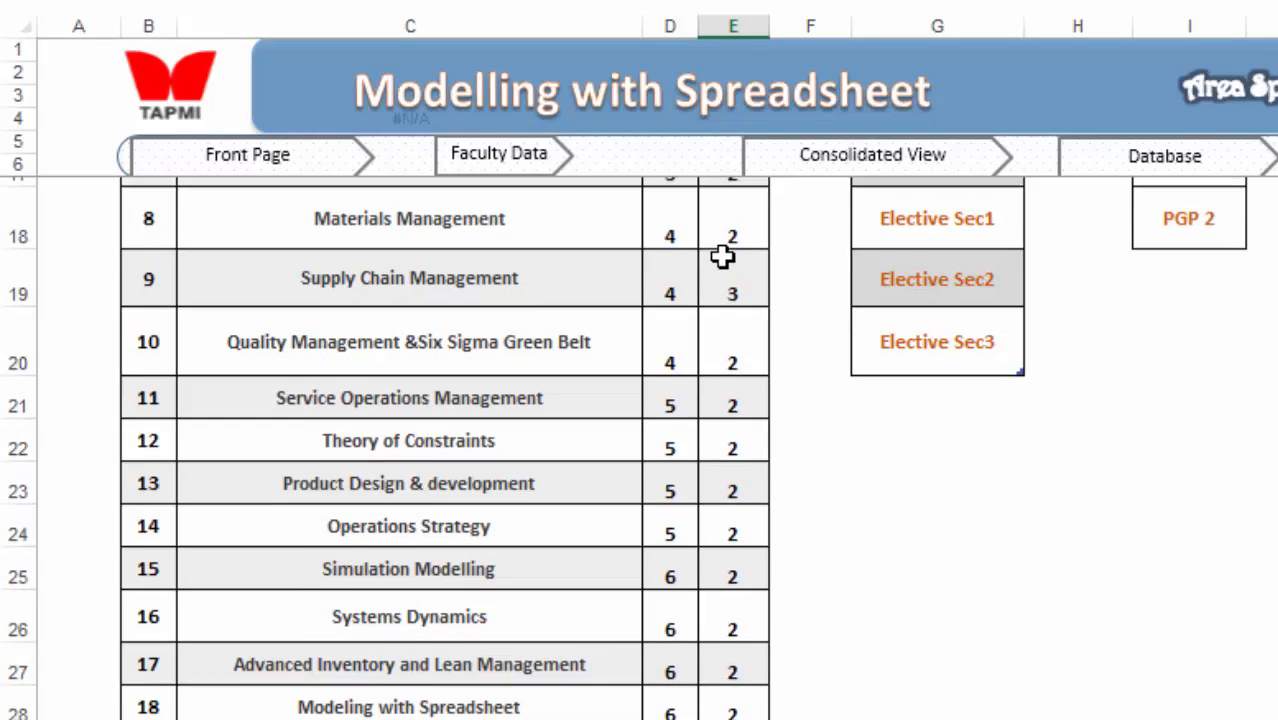
{"action": "left_click", "coordinate": [737, 316]}
{"action": "left_click", "coordinate": [738, 455]}
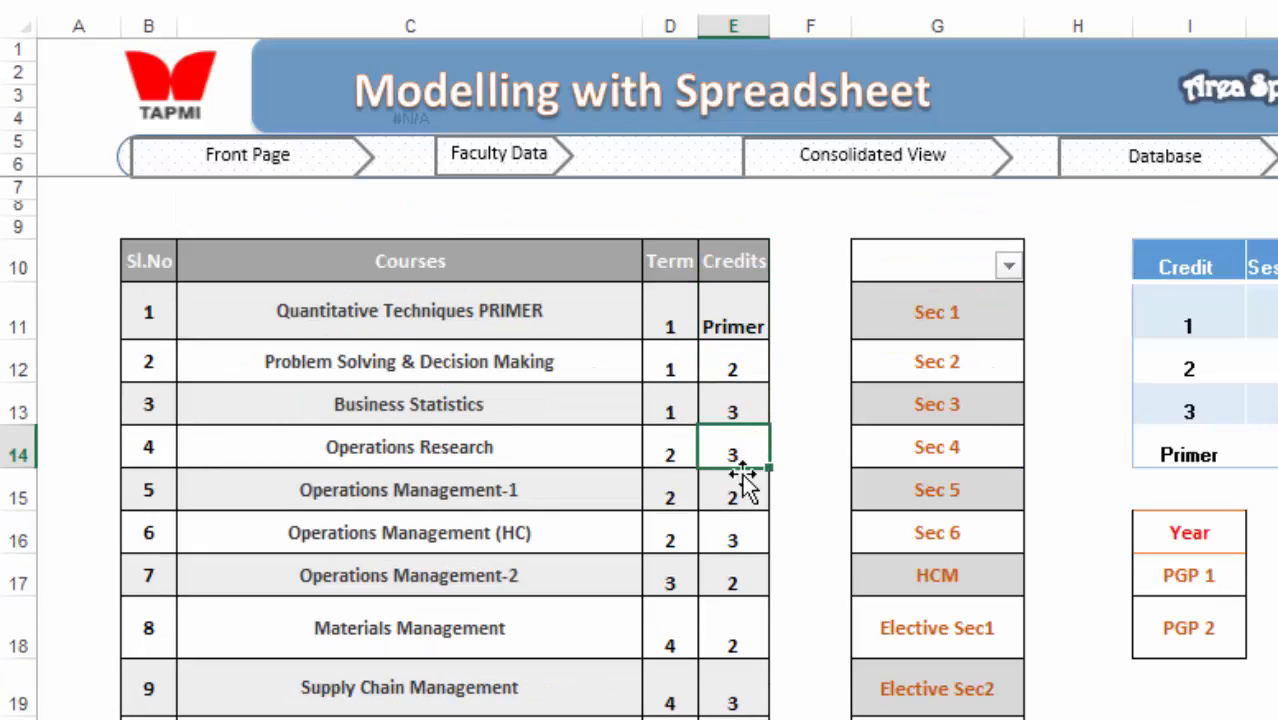
{"action": "left_click", "coordinate": [737, 502]}
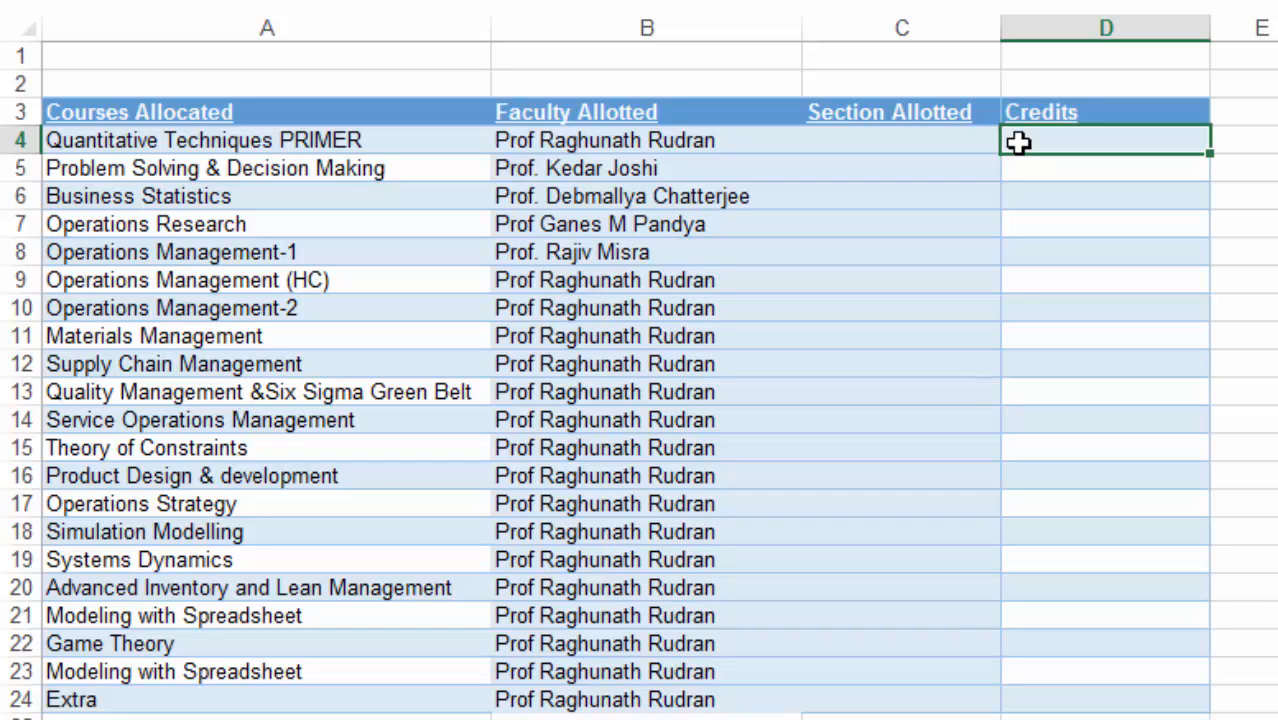
Begin a VLOOKUP formula in D4 under Credits with the course name in A4 as the lookup value.
{"action": "type", "text": "=vloo"}
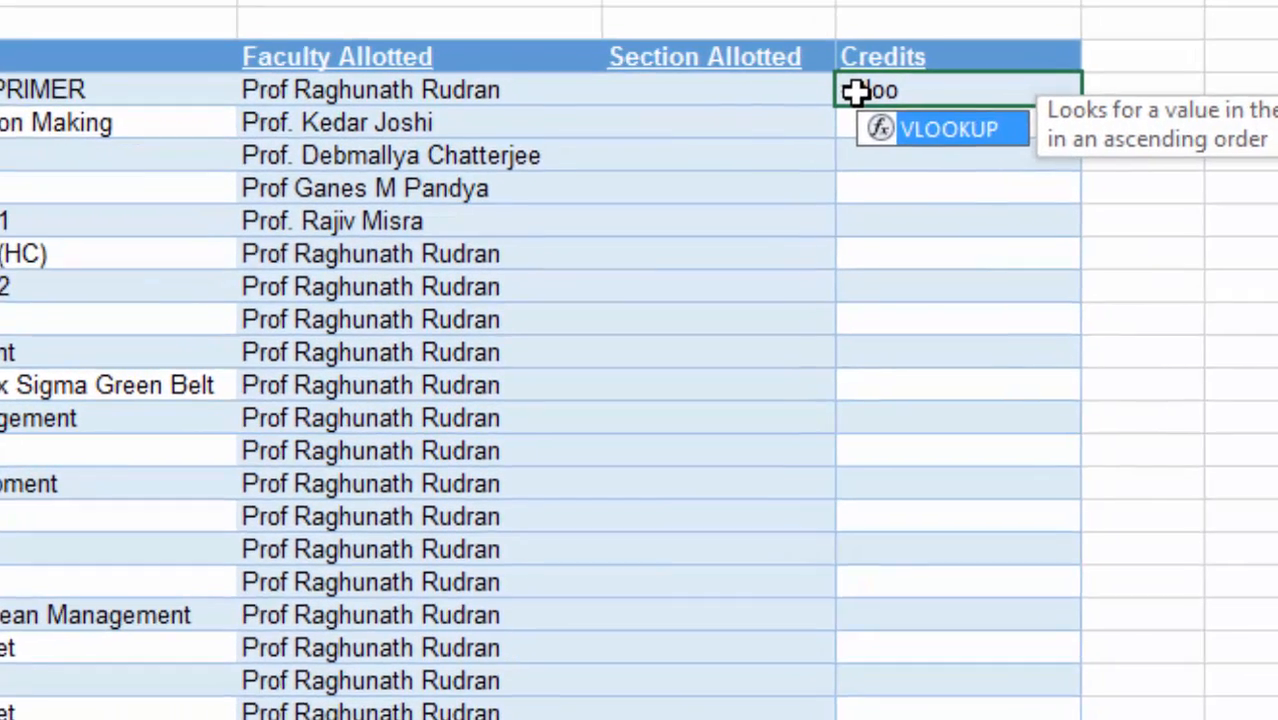
{"action": "type", "text": "k"}
{"action": "key", "text": "Tab"}
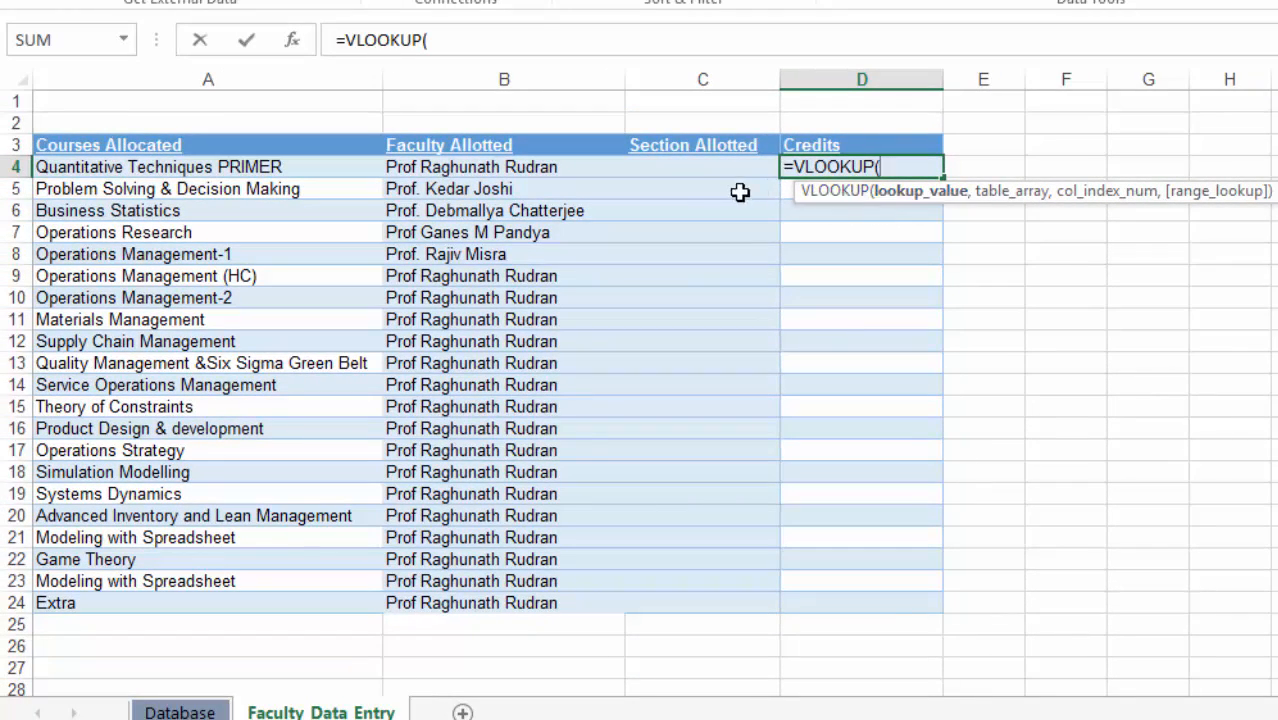
{"action": "left_click", "coordinate": [157, 167]}
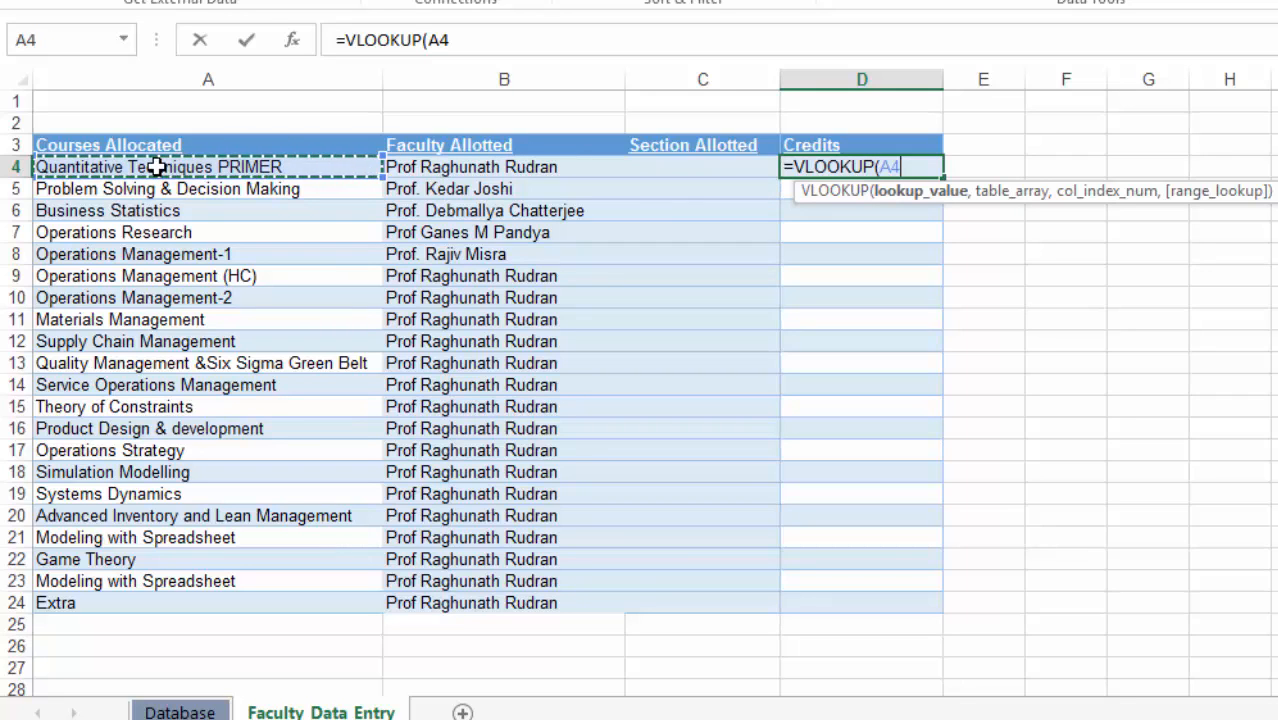
{"action": "type", "text": ","}
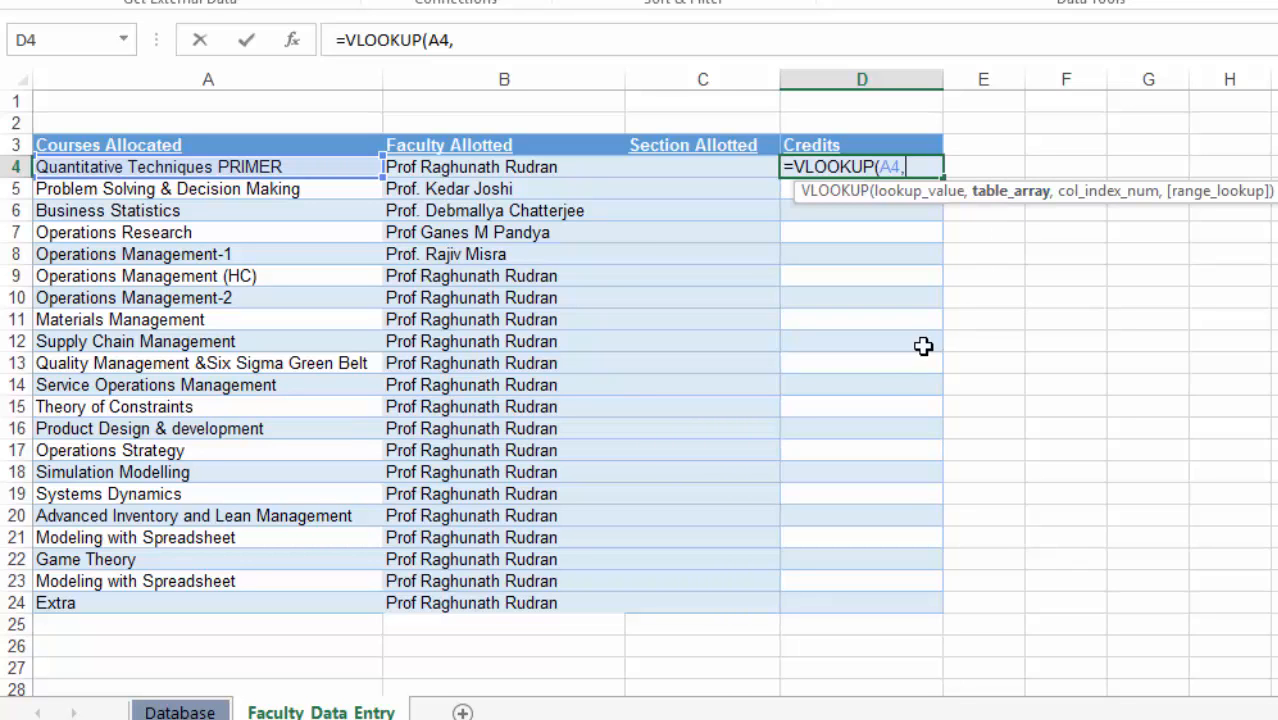
Set the formula's table array to CourseDetails[[Courses]:[Credits]] by selecting the course, term and credit cells on the Database sheet.
{"action": "left_click", "coordinate": [180, 711]}
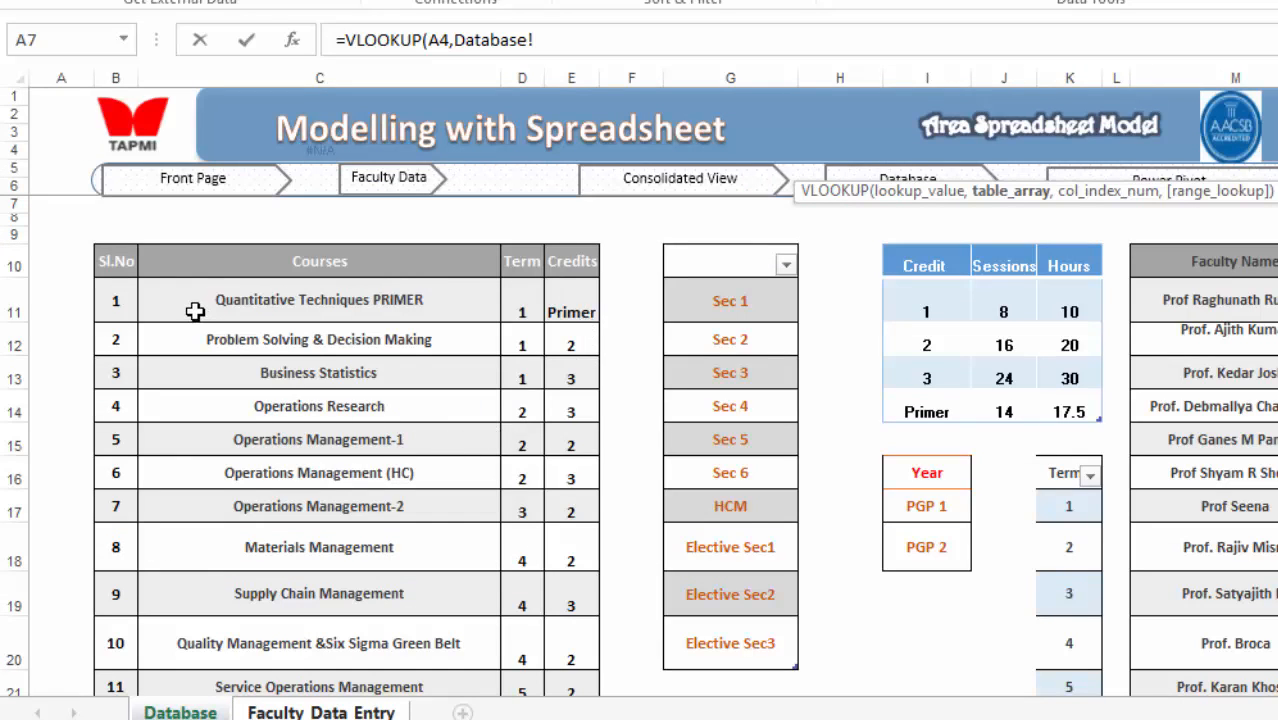
{"action": "left_click_drag", "start_coordinate": [194, 310], "coordinate": [463, 712]}
{"action": "left_click_drag", "start_coordinate": [483, 659], "coordinate": [571, 583]}
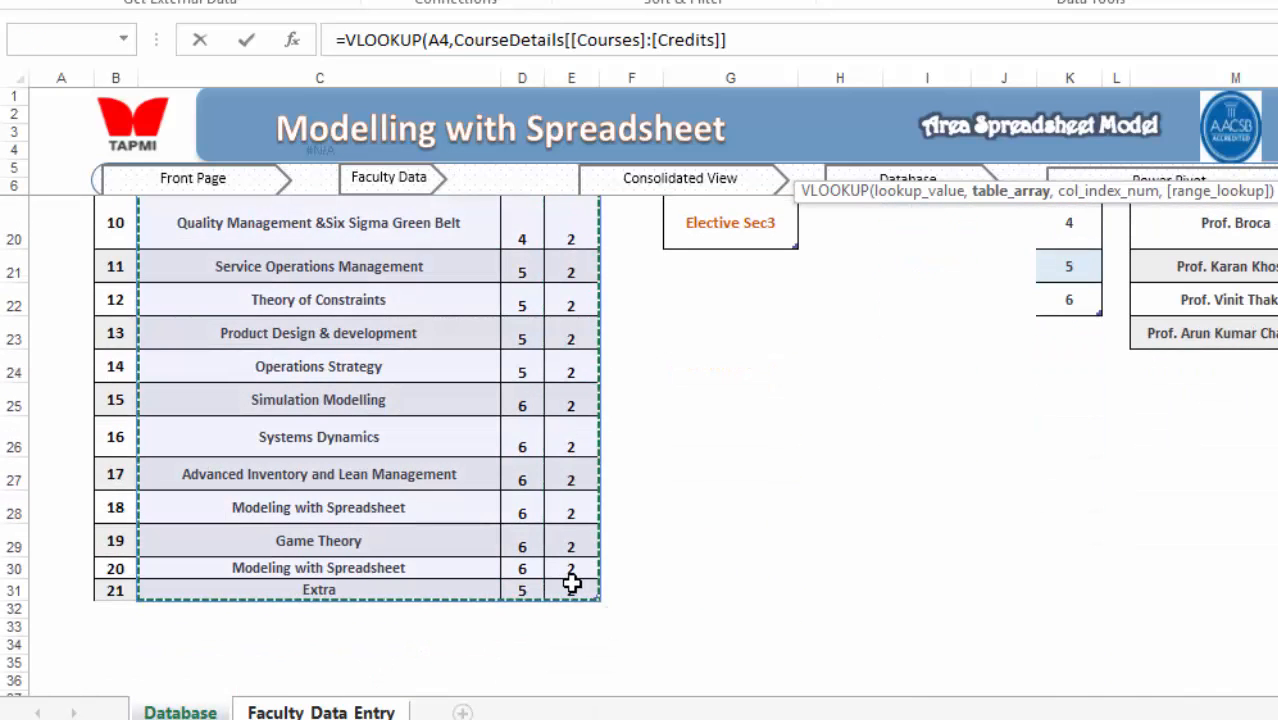
{"action": "left_click", "coordinate": [769, 39]}
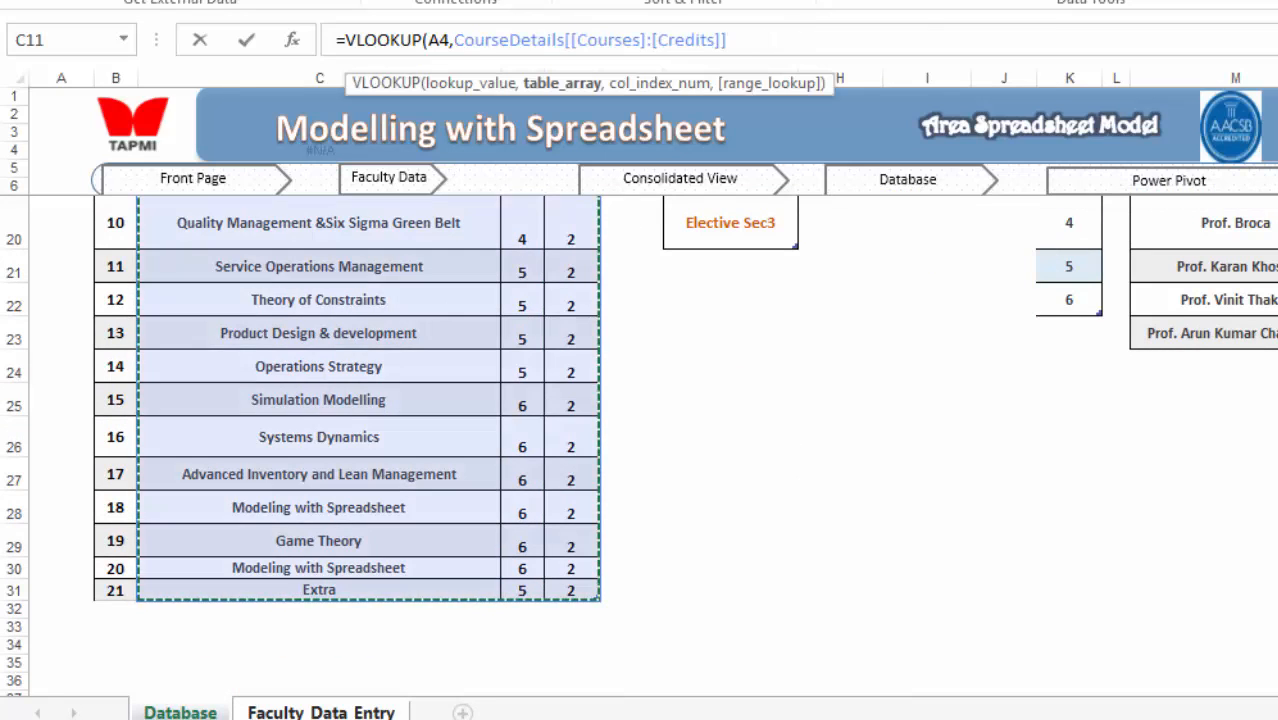
{"action": "scroll", "coordinate": [1088, 240], "scroll_direction": "up", "scroll_amount": 5}
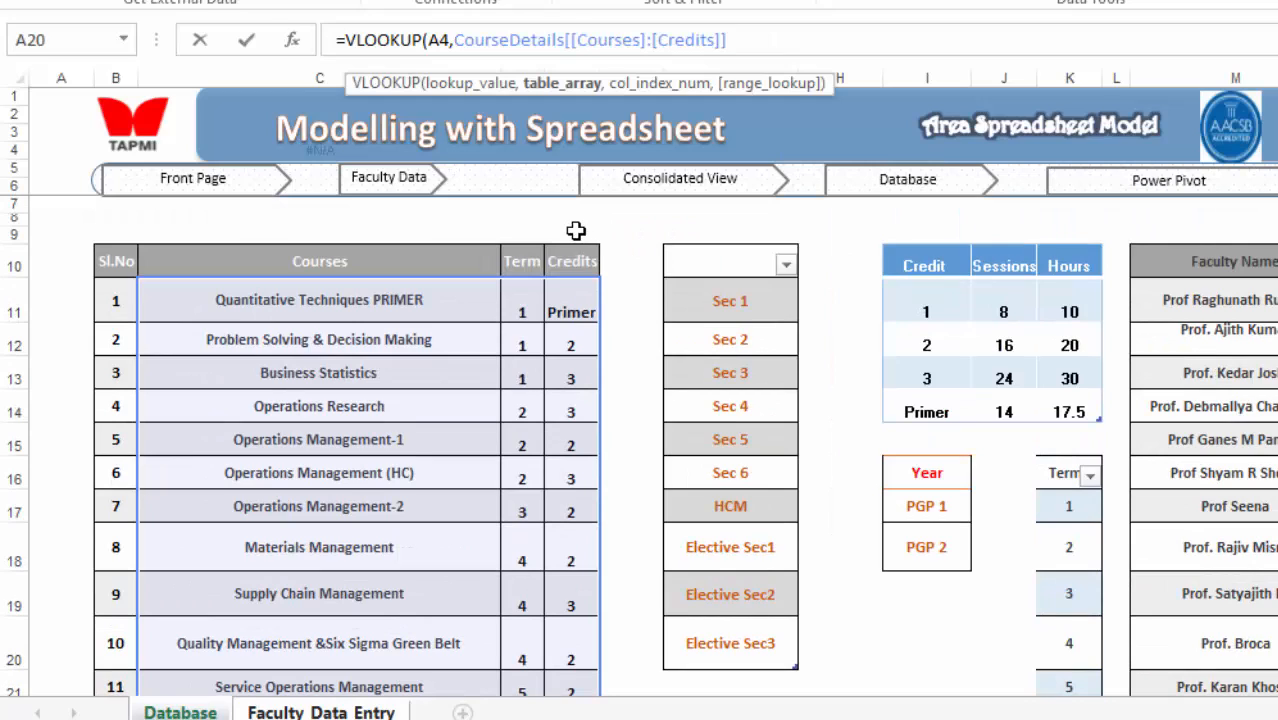
Complete the VLOOKUP with column index 3 and FALSE for an exact match, and fill the formula down to D24.
{"action": "type", "text": ","}
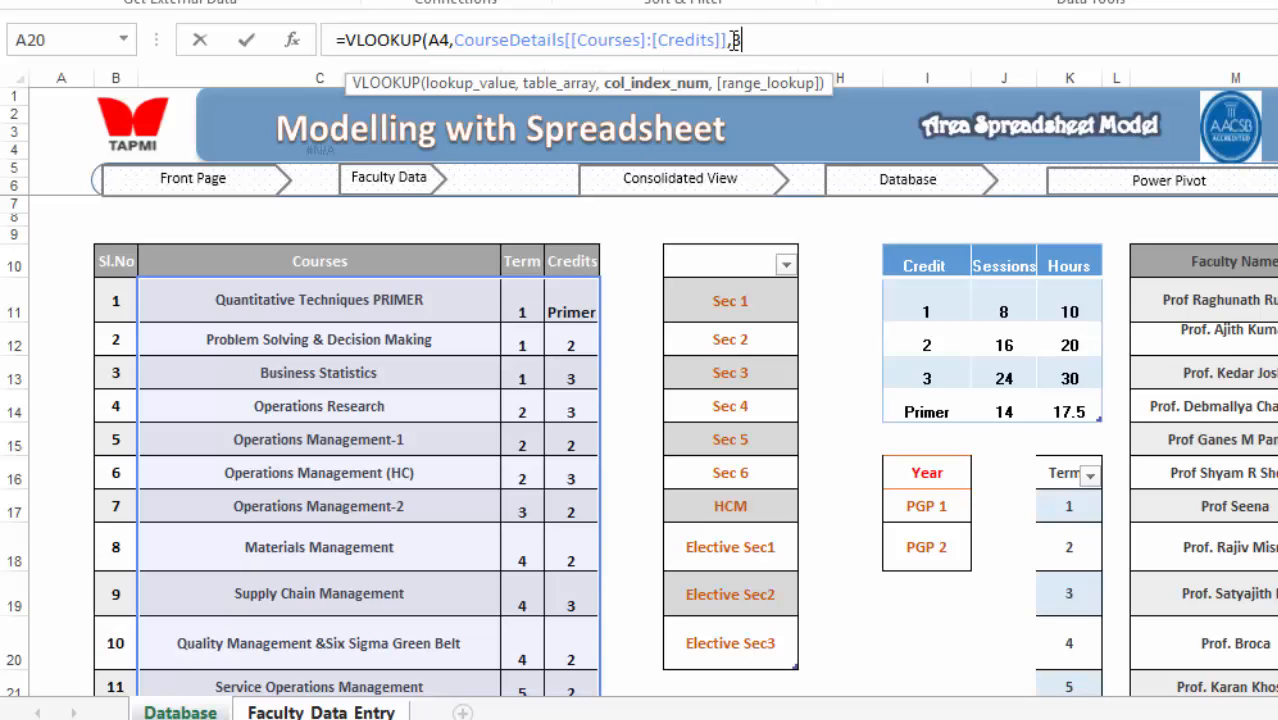
{"action": "type", "text": "3,"}
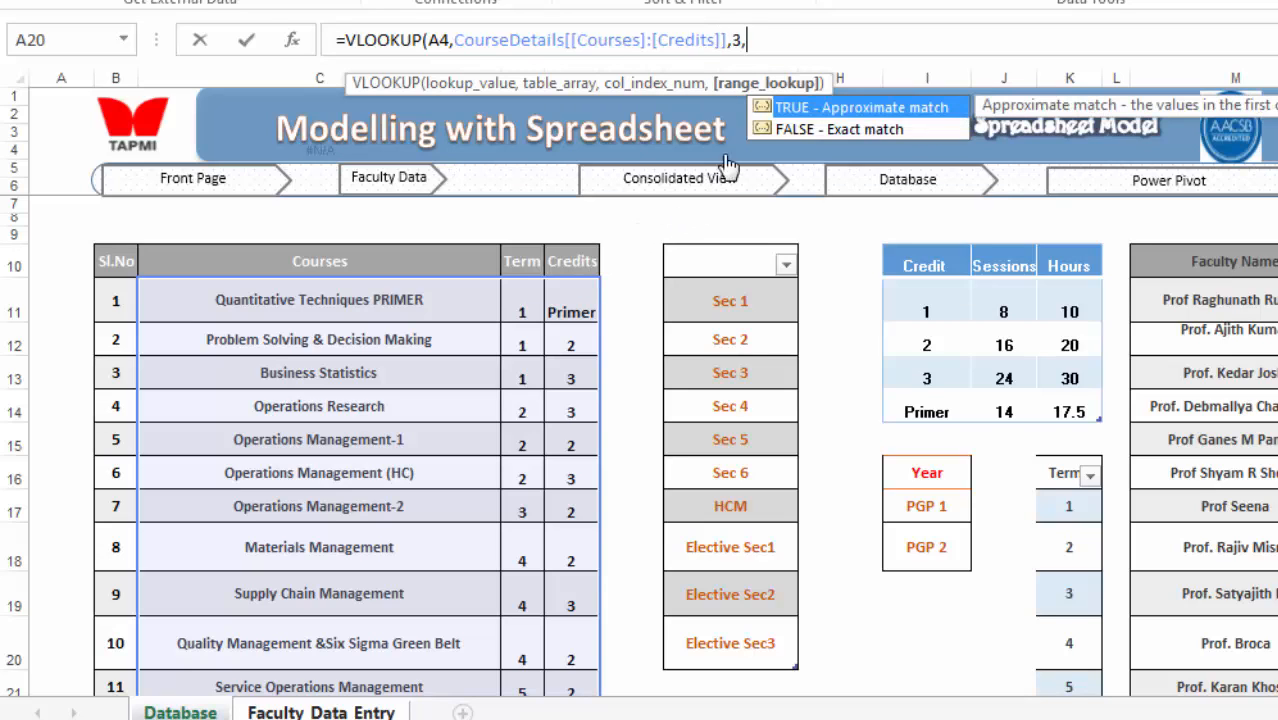
{"action": "double_click", "coordinate": [807, 130]}
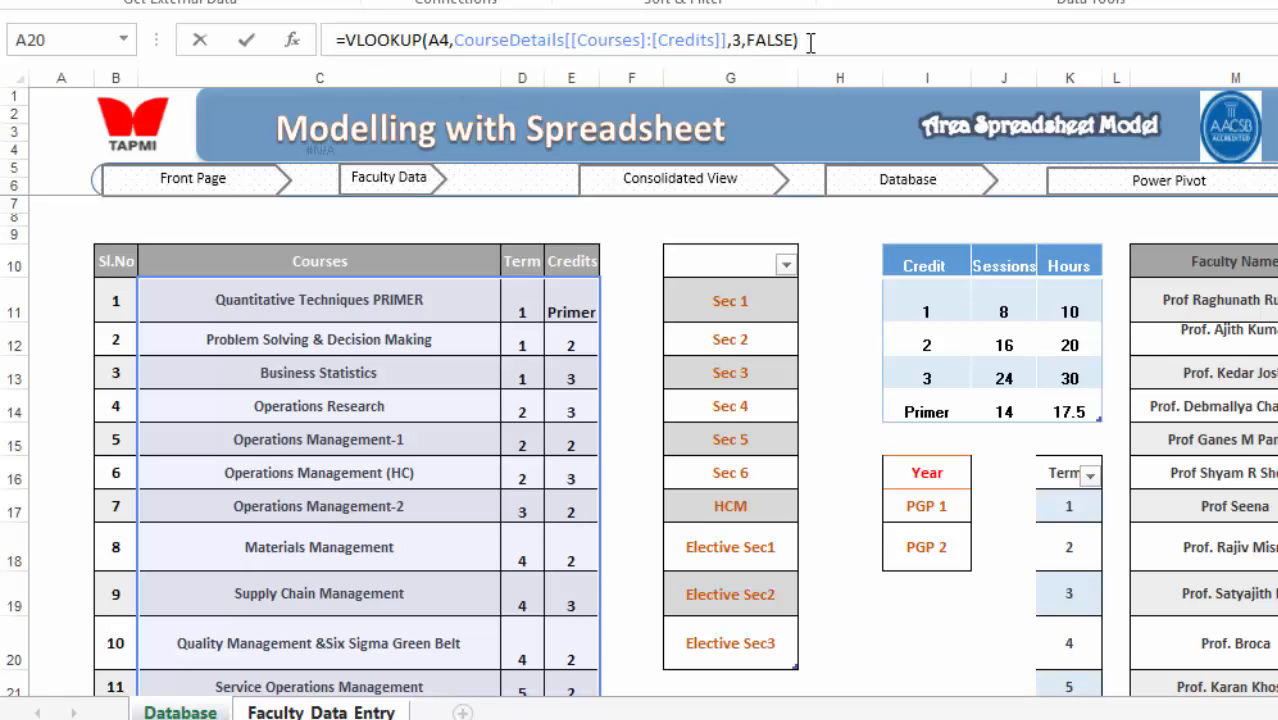
{"action": "key", "text": "Return"}
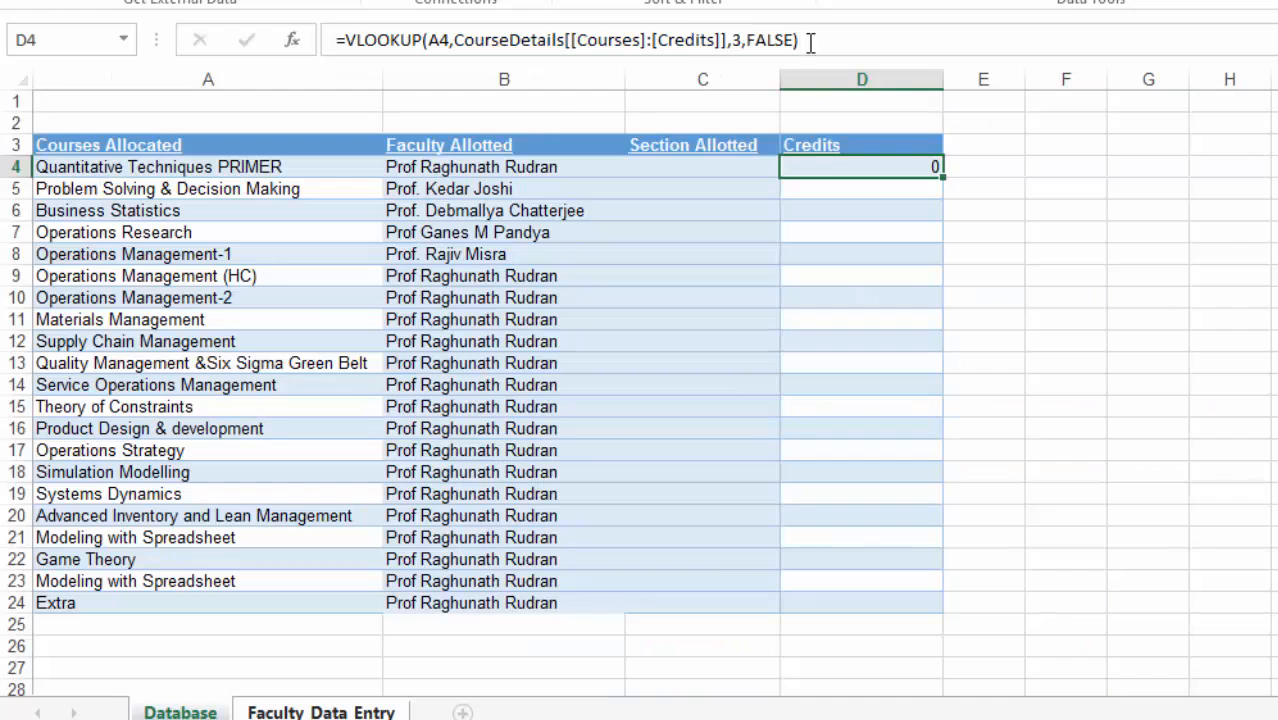
{"action": "left_click", "coordinate": [872, 167]}
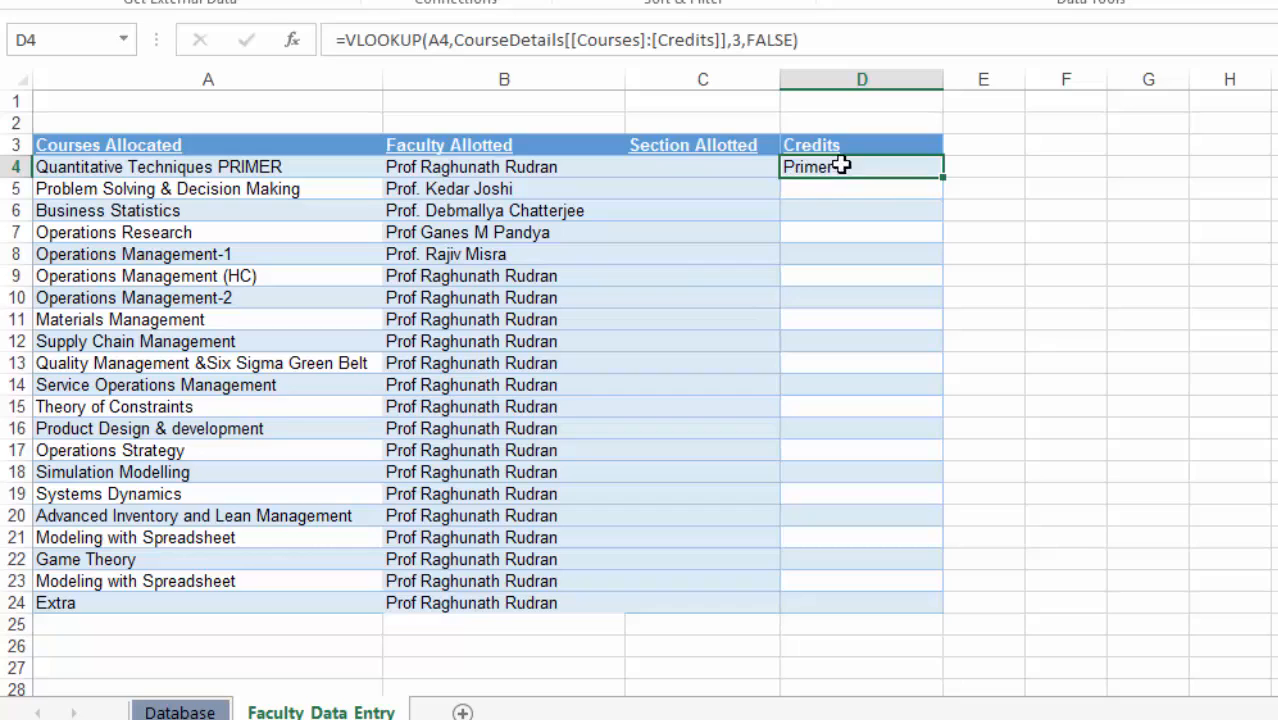
{"action": "double_click", "coordinate": [943, 176]}
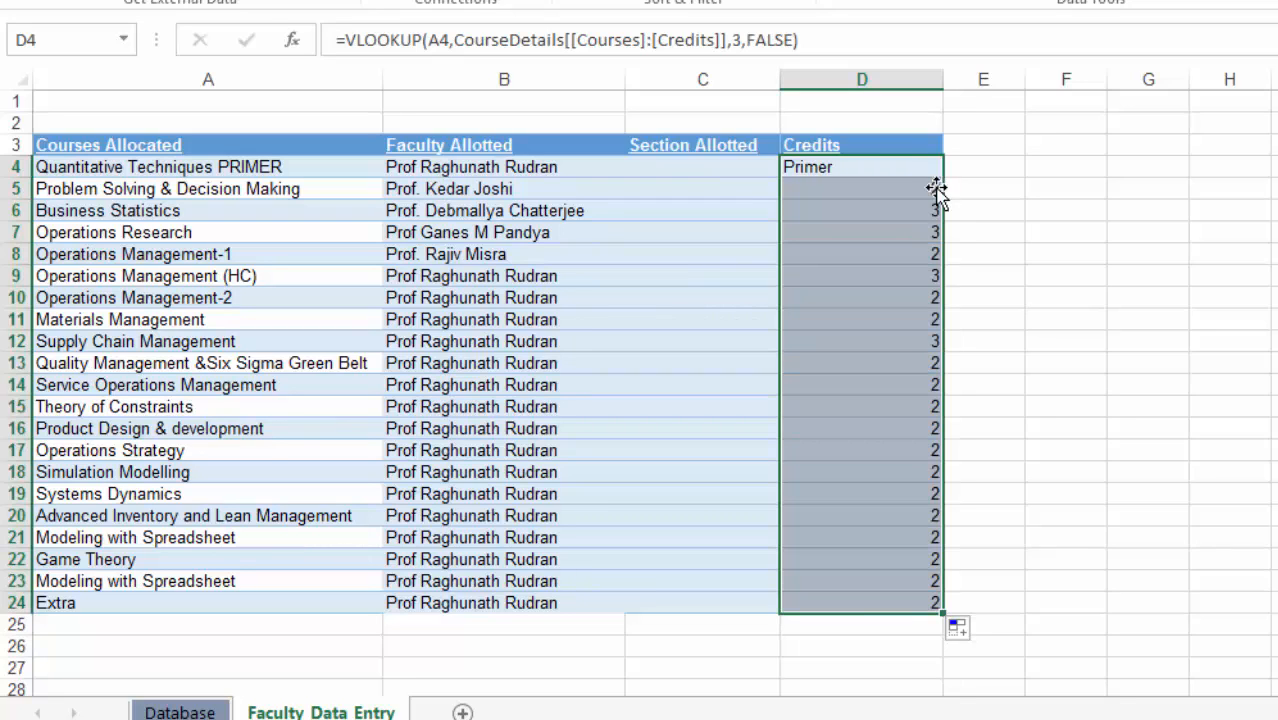